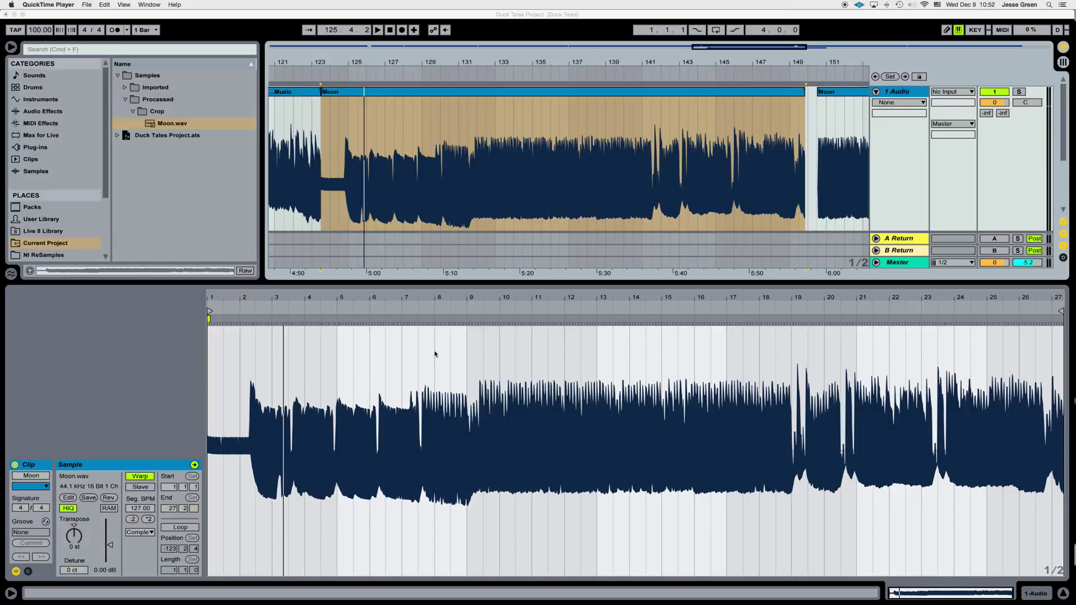
- Play part of the Moon clip on the audio track, starting around bar 125
{"action": "left_click", "coordinate": [47, 28]}
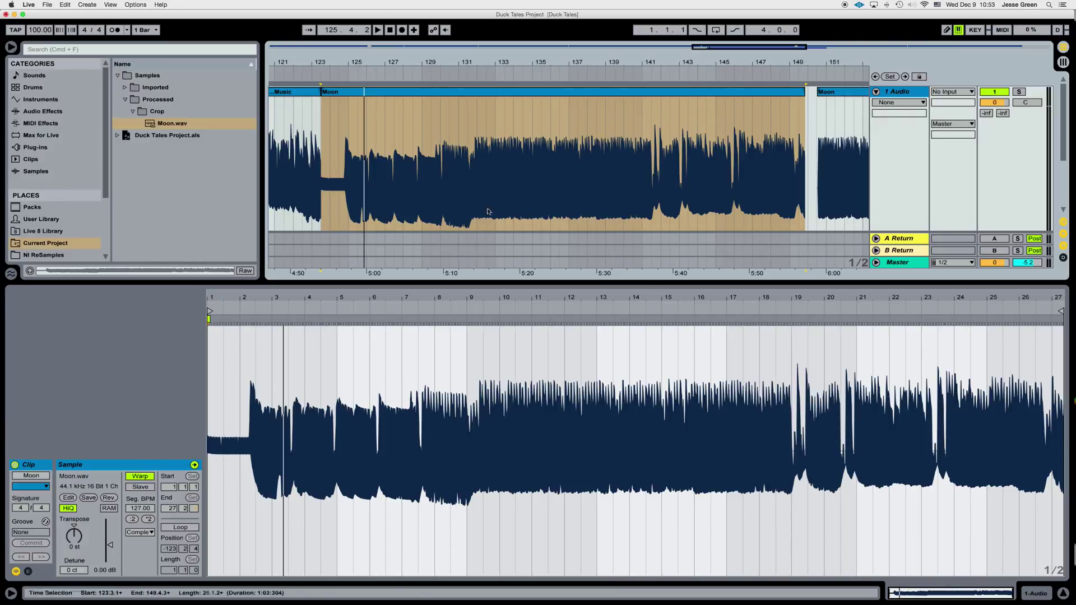
{"action": "left_click", "coordinate": [320, 126]}
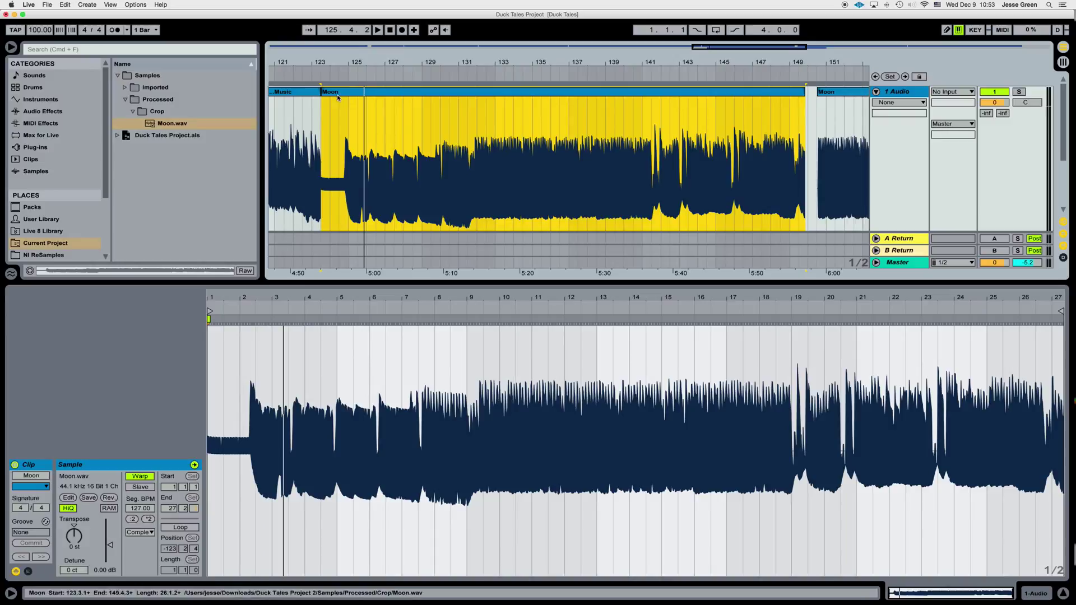
{"action": "key", "text": "space"}
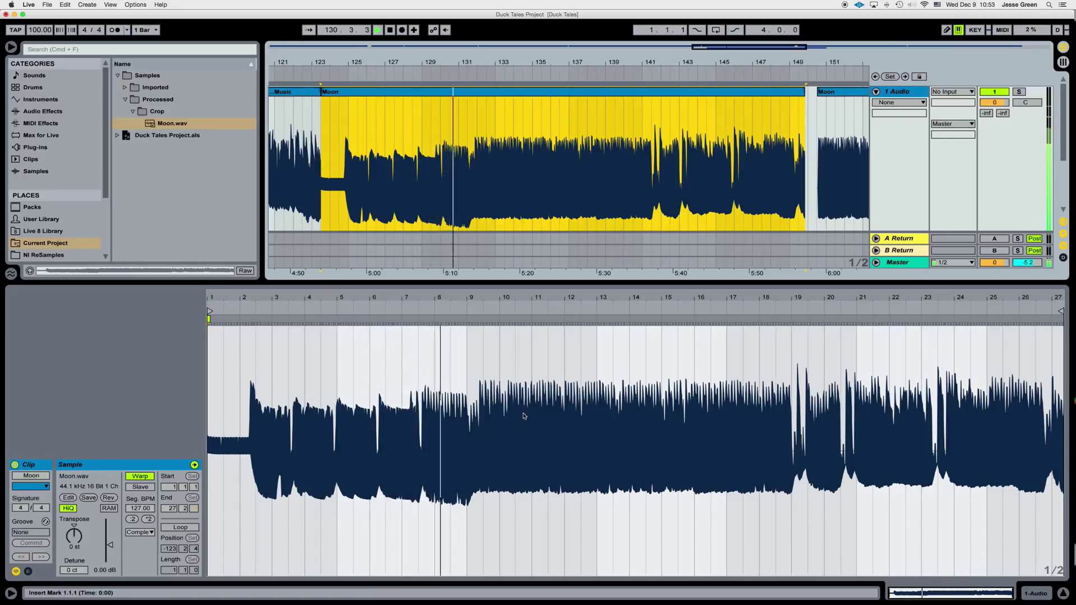
{"action": "key", "text": "space"}
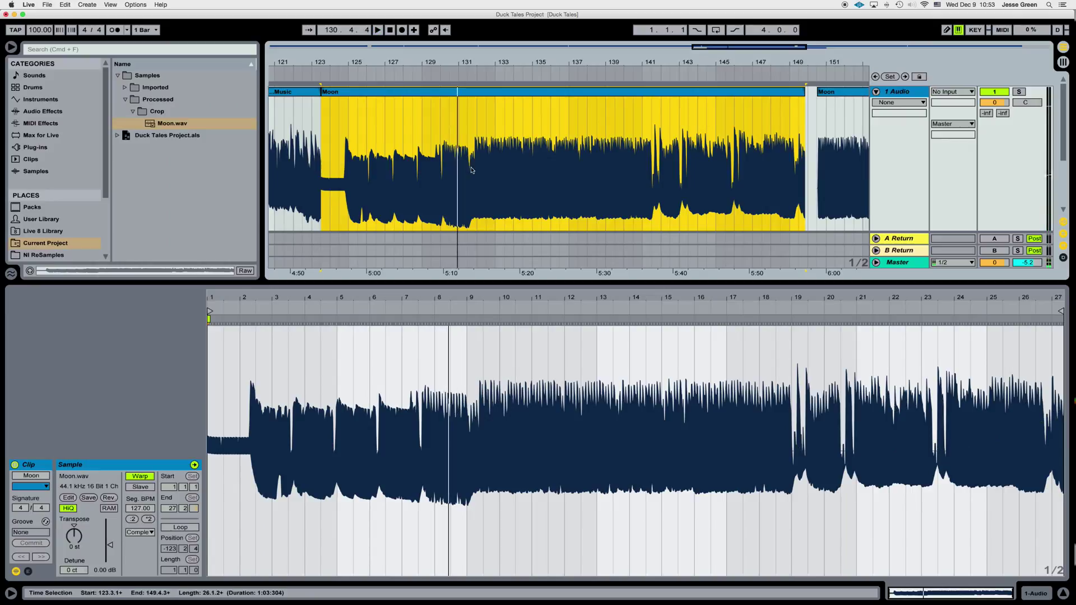
- Load an empty Simpler instrument onto the MIDI track that holds the 2-Moon clip
{"action": "scroll", "coordinate": [470, 168], "scroll_direction": "down", "scroll_amount": 3}
{"action": "left_click", "coordinate": [377, 181]}
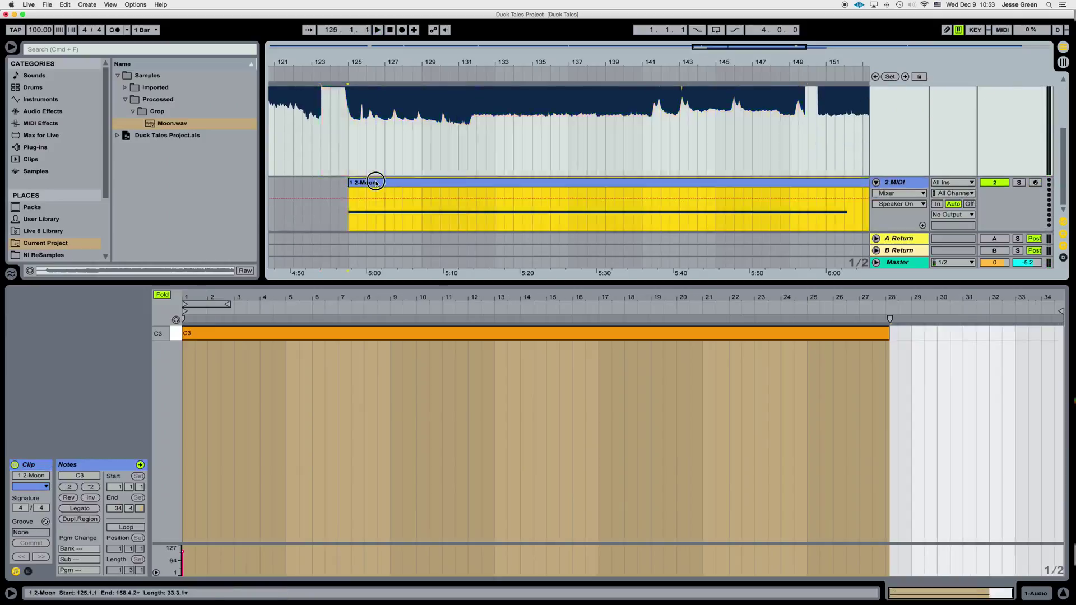
{"action": "left_click", "coordinate": [924, 200]}
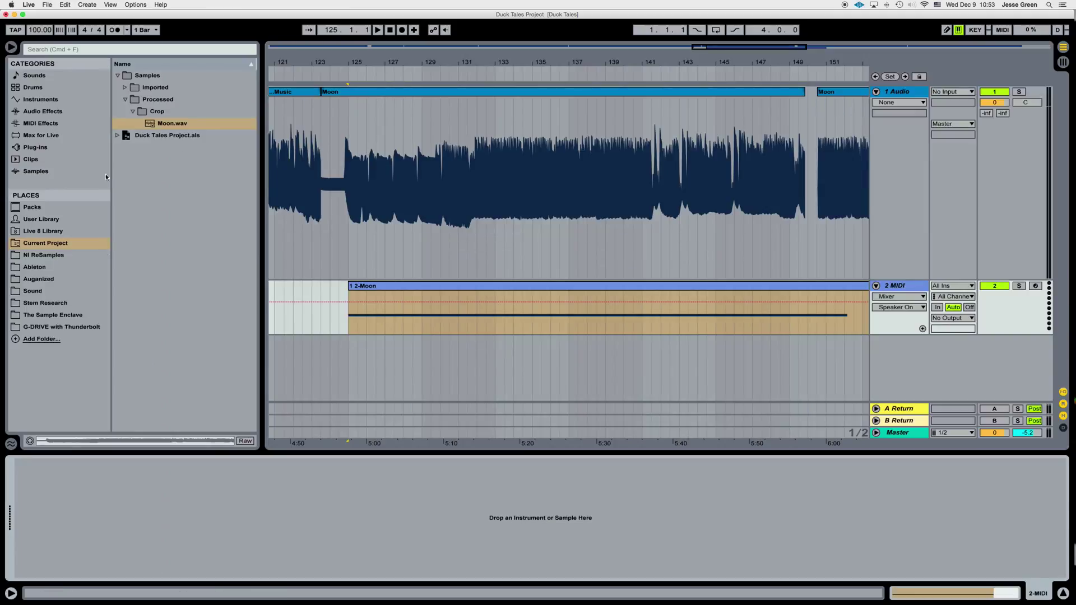
{"action": "left_click", "coordinate": [56, 100]}
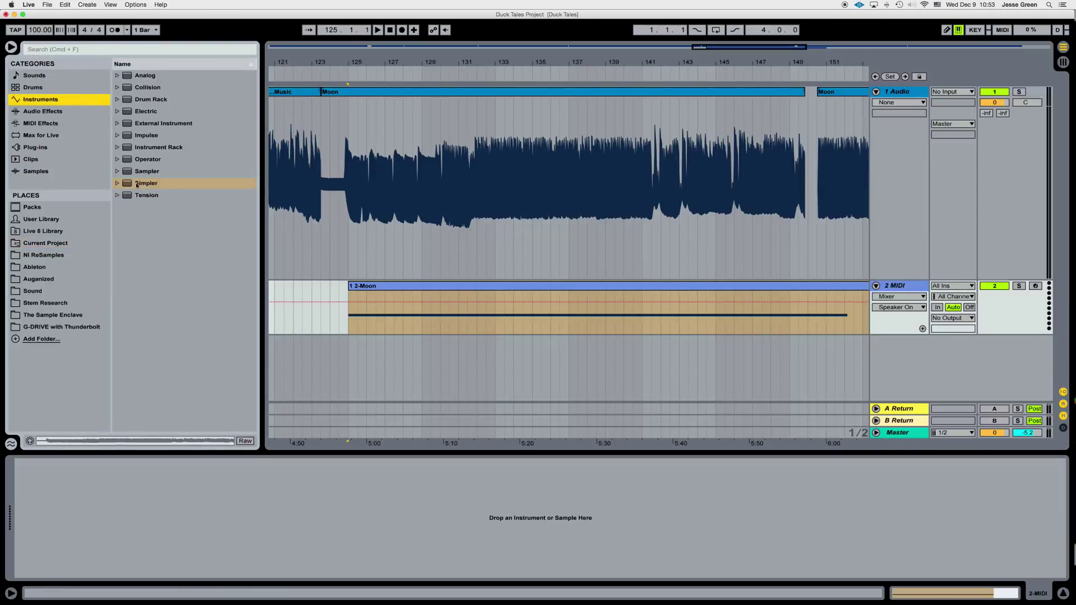
{"action": "left_click_drag", "start_coordinate": [131, 184], "coordinate": [891, 320]}
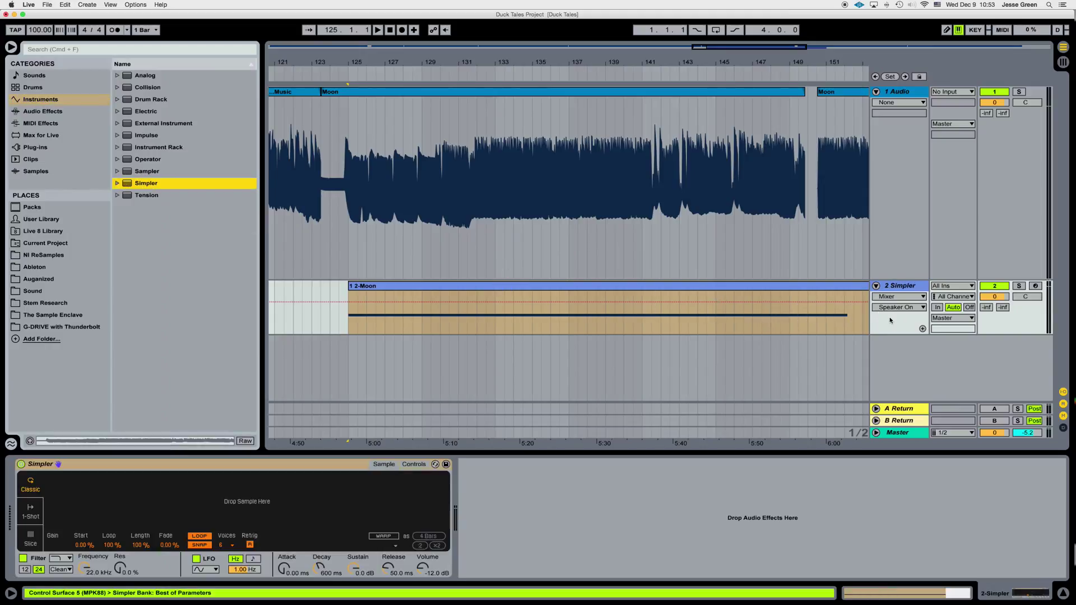
- Open the 2-Moon MIDI clip and trim the end of its long C3 note slightly, to just before bar 28
{"action": "double_click", "coordinate": [554, 291]}
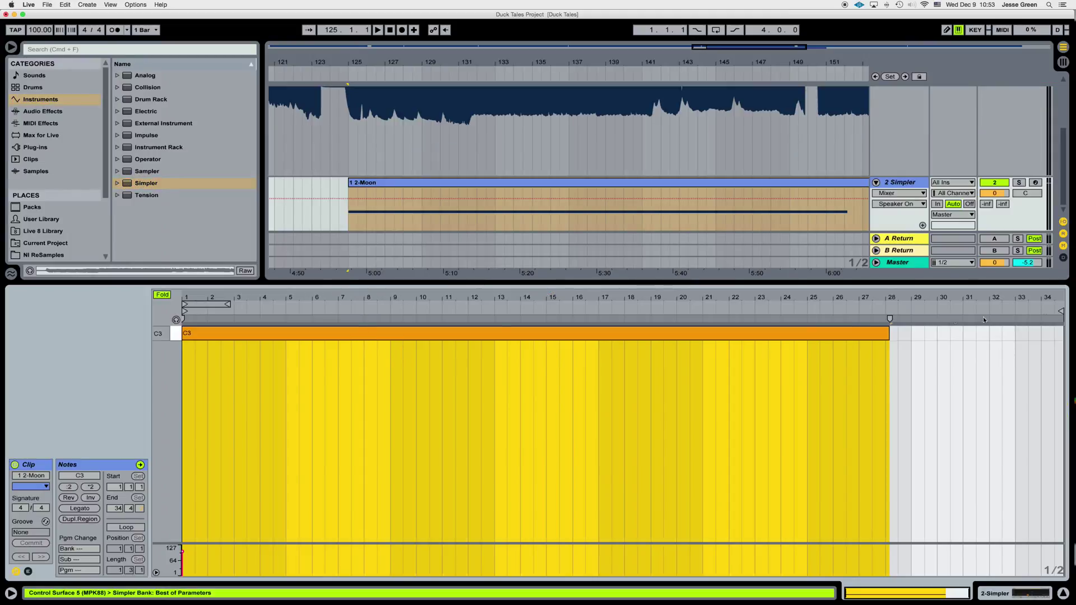
{"action": "left_click", "coordinate": [884, 332]}
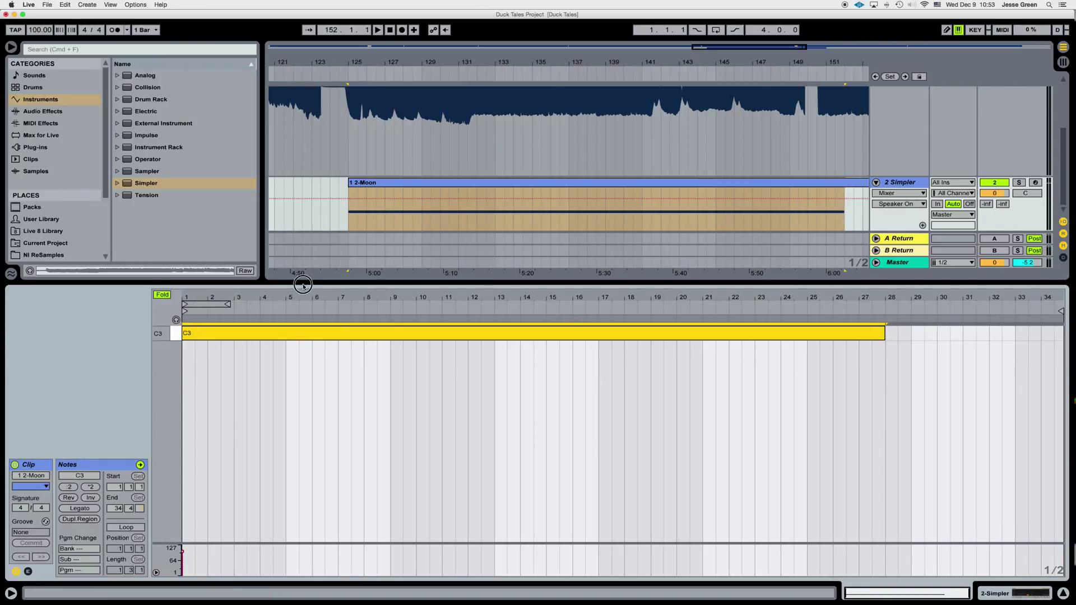
{"action": "left_click_drag", "start_coordinate": [303, 285], "coordinate": [311, 400]}
- Load Moon.wav from the current project's Samples/Processed/Crop folder into Simpler
{"action": "key", "text": "shift+Tab"}
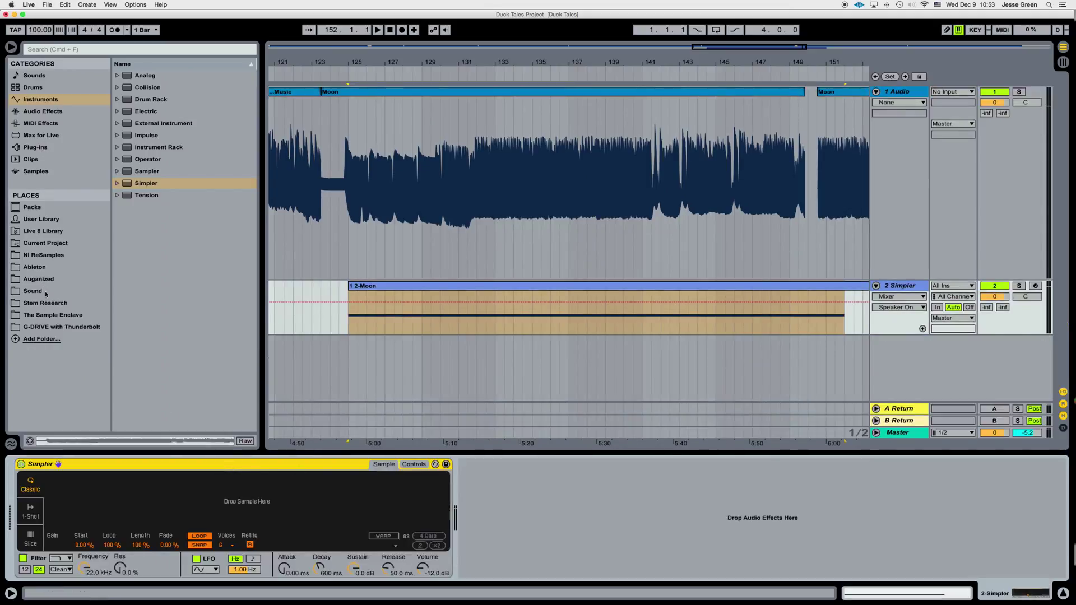
{"action": "left_click", "coordinate": [46, 243]}
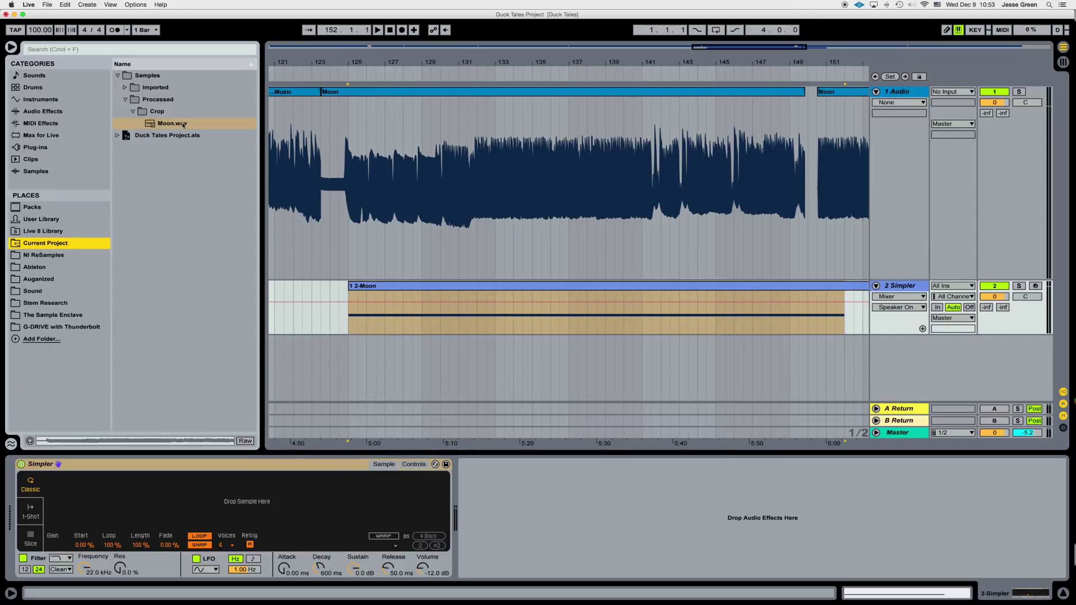
{"action": "left_click_drag", "start_coordinate": [182, 125], "coordinate": [247, 507]}
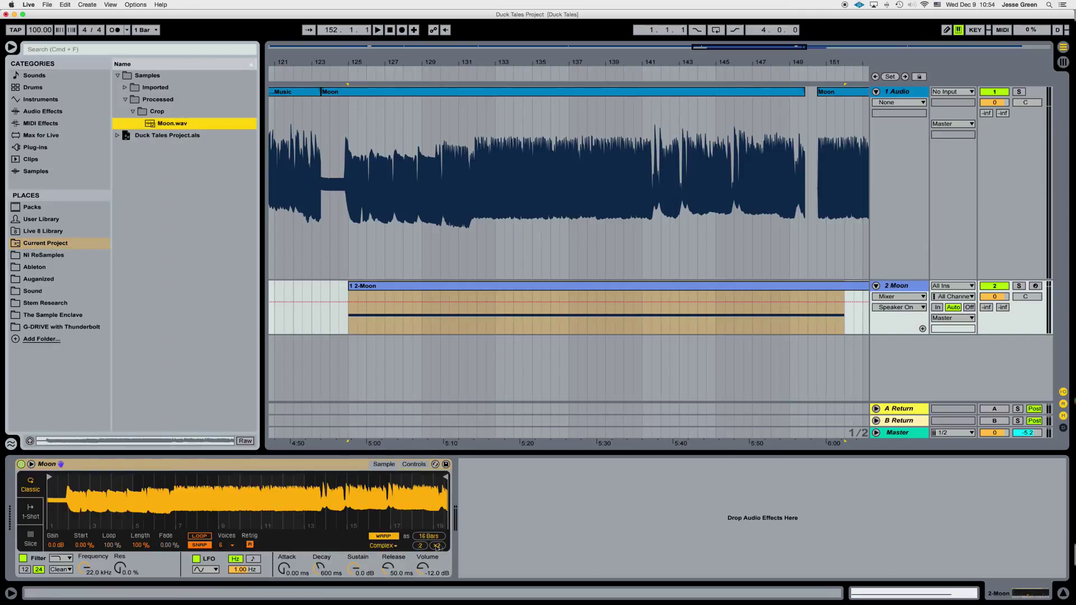
- Play the 2-Moon MIDI clip from bar 125 to audition the Moon sample in Simpler
{"action": "left_click", "coordinate": [347, 330]}
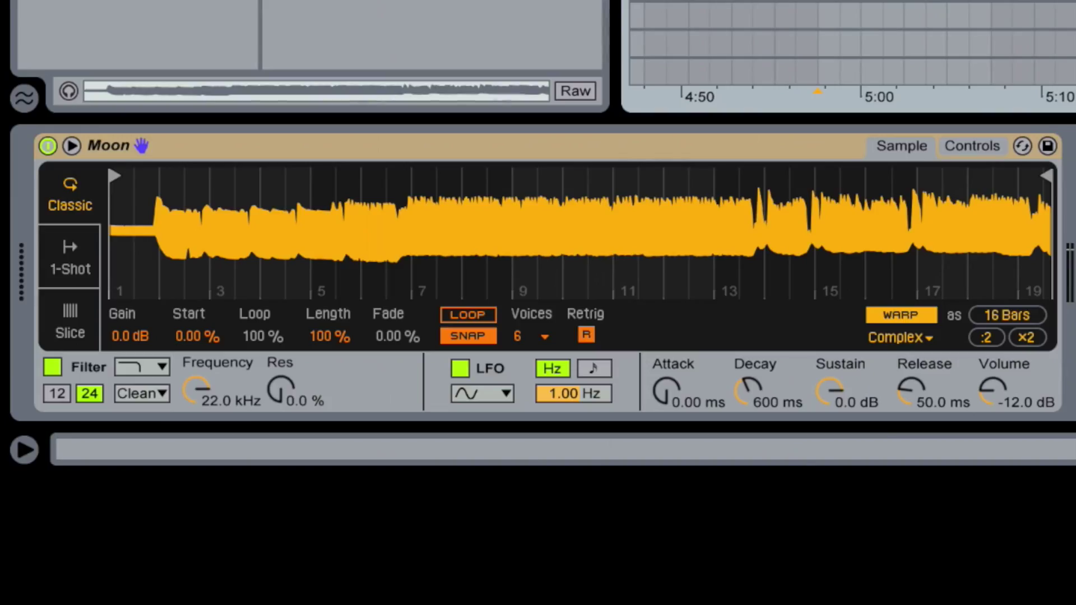
{"action": "key", "text": "space"}
{"action": "mouse_move", "coordinate": [1039, 282]}
{"action": "left_mouse_down"}
{"action": "mouse_move", "coordinate": [1039, 400]}
{"action": "mouse_move", "coordinate": [1039, 281]}
{"action": "left_mouse_up"}
{"action": "key", "text": "space"}
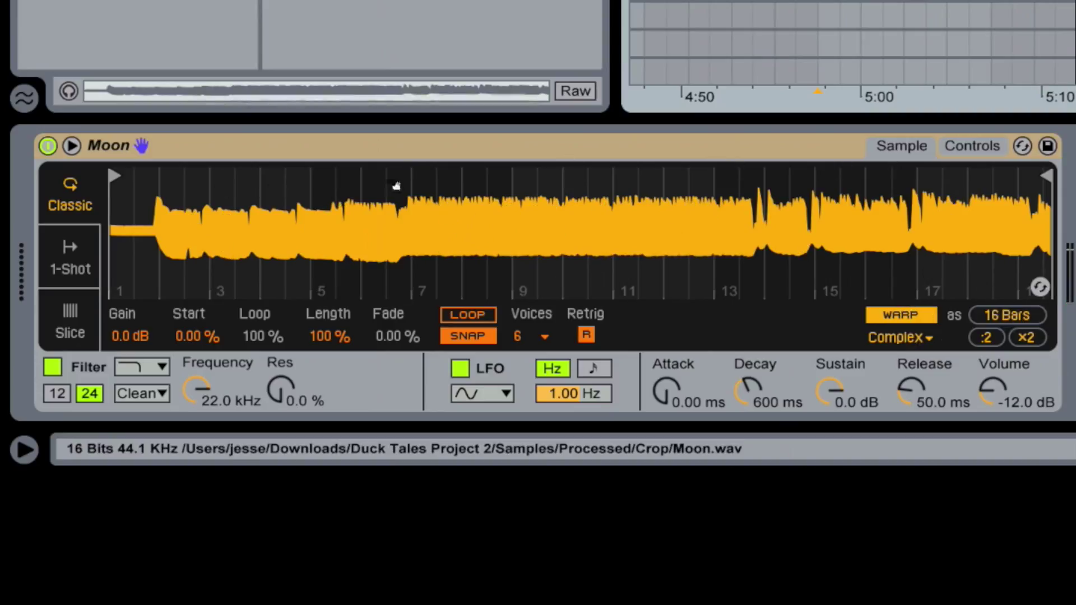
- Set Simpler's start marker to where the loud section begins and the end marker about 2 bars after it
{"action": "left_click_drag", "start_coordinate": [114, 175], "coordinate": [158, 176]}
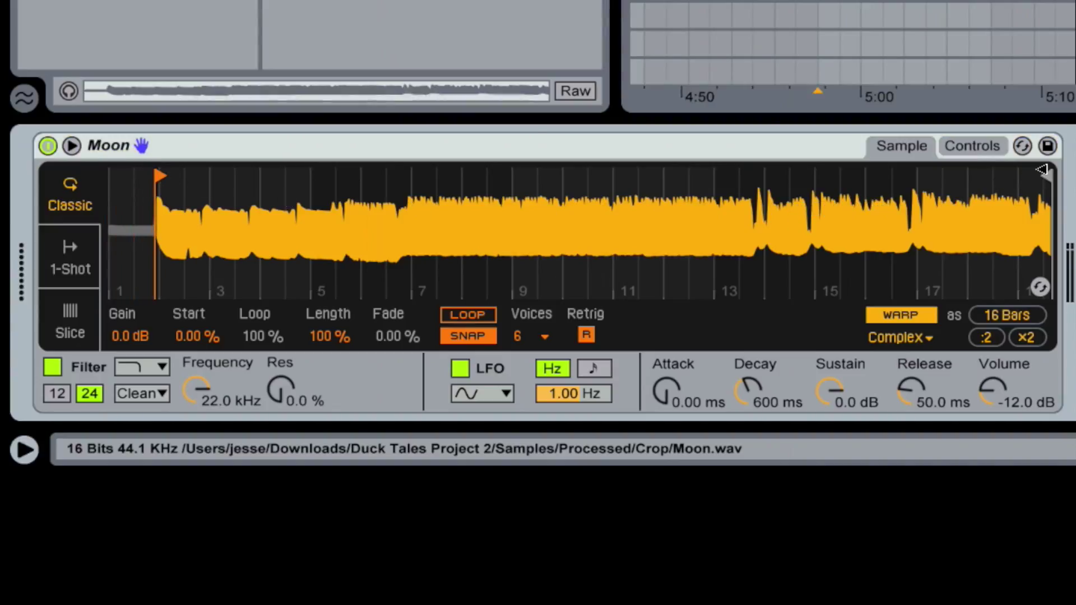
{"action": "left_click_drag", "start_coordinate": [1042, 169], "coordinate": [260, 175]}
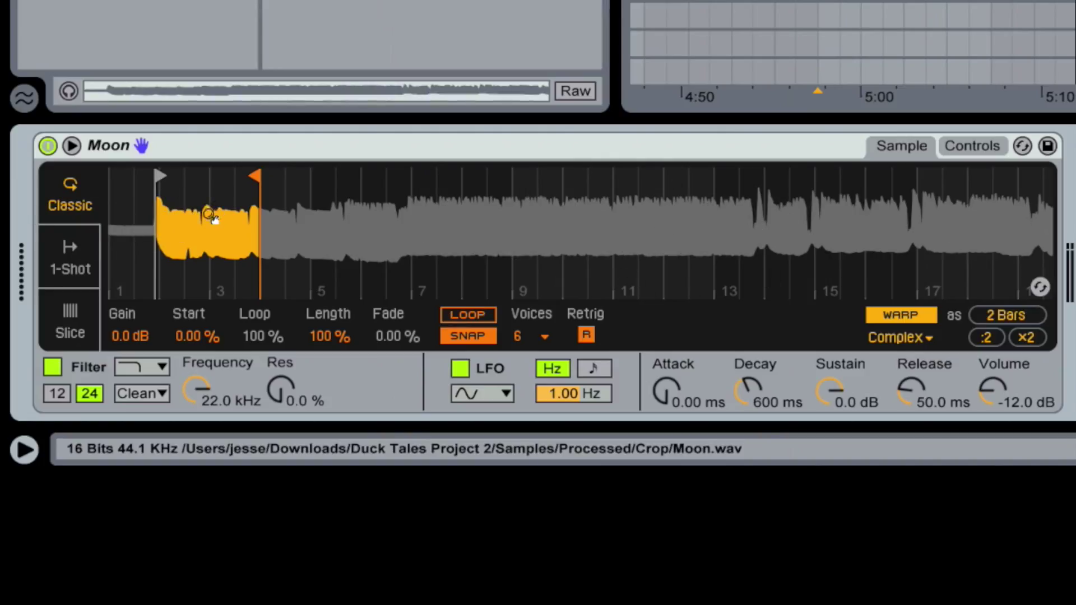
{"action": "left_click_drag", "start_coordinate": [209, 215], "coordinate": [486, 217]}
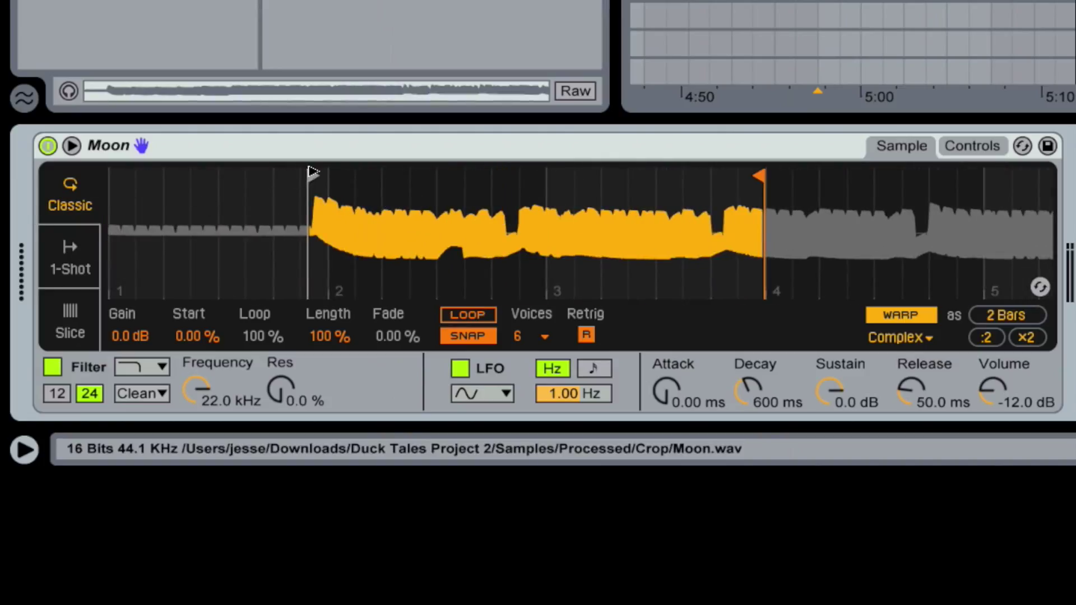
- Limit the Simpler region to the quiet intro at the sample's beginning, play it and warp it as 1 Bar
{"action": "left_click_drag", "start_coordinate": [313, 171], "coordinate": [79, 180]}
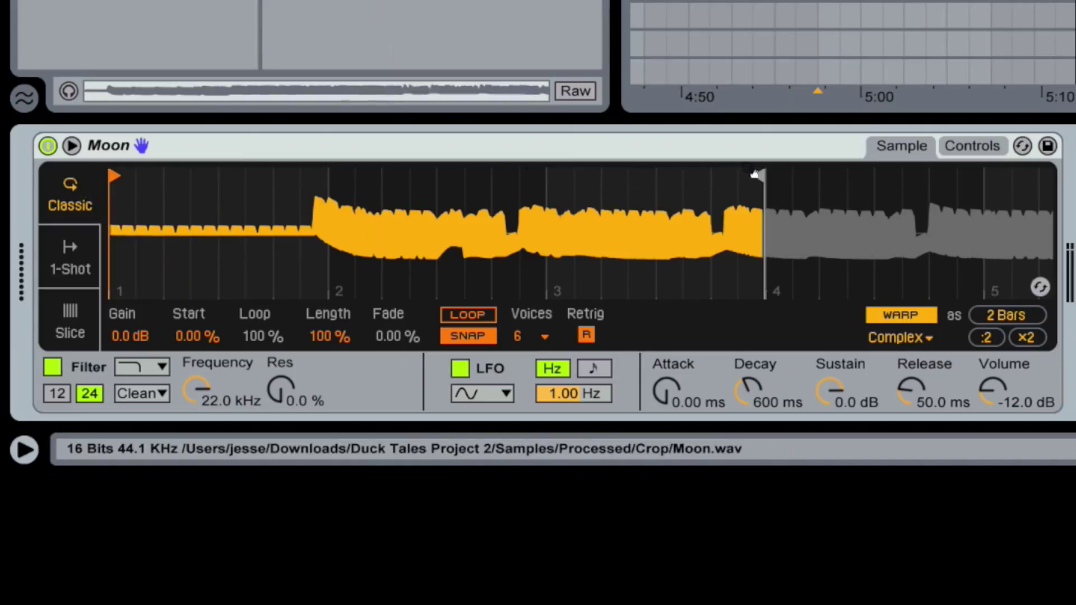
{"action": "mouse_move", "coordinate": [756, 173]}
{"action": "left_mouse_down"}
{"action": "mouse_move", "coordinate": [307, 198]}
{"action": "mouse_move", "coordinate": [383, 200]}
{"action": "left_mouse_up"}
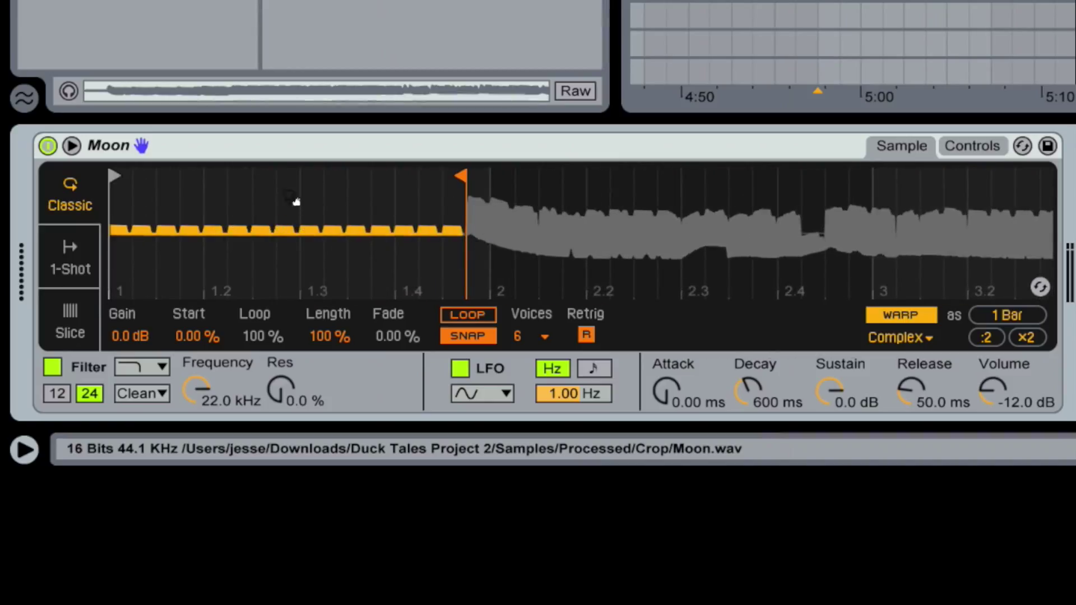
{"action": "key", "text": "space"}
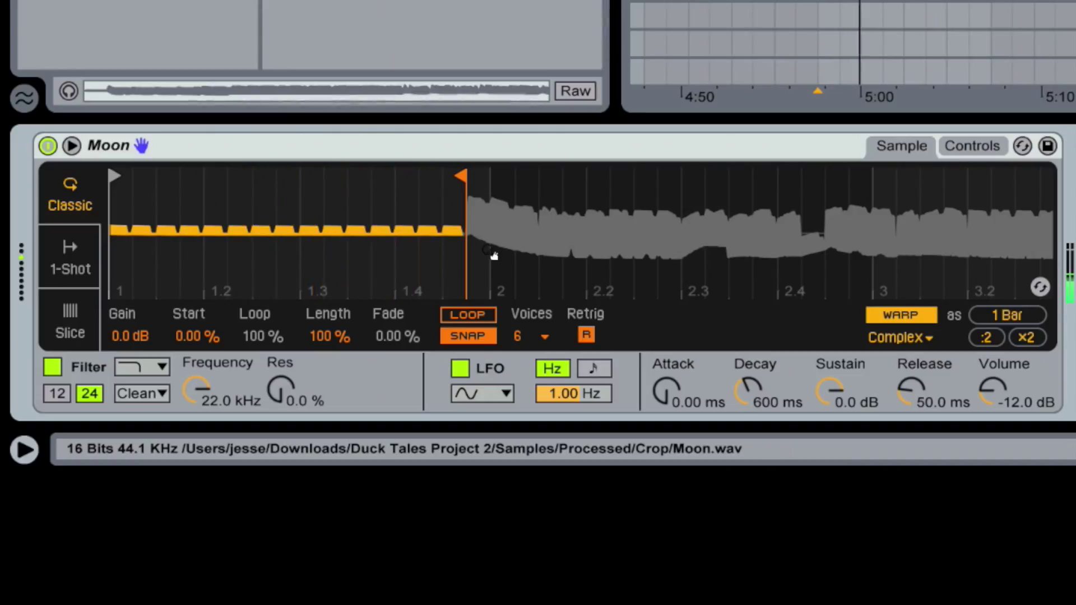
{"action": "left_click", "coordinate": [1016, 320]}
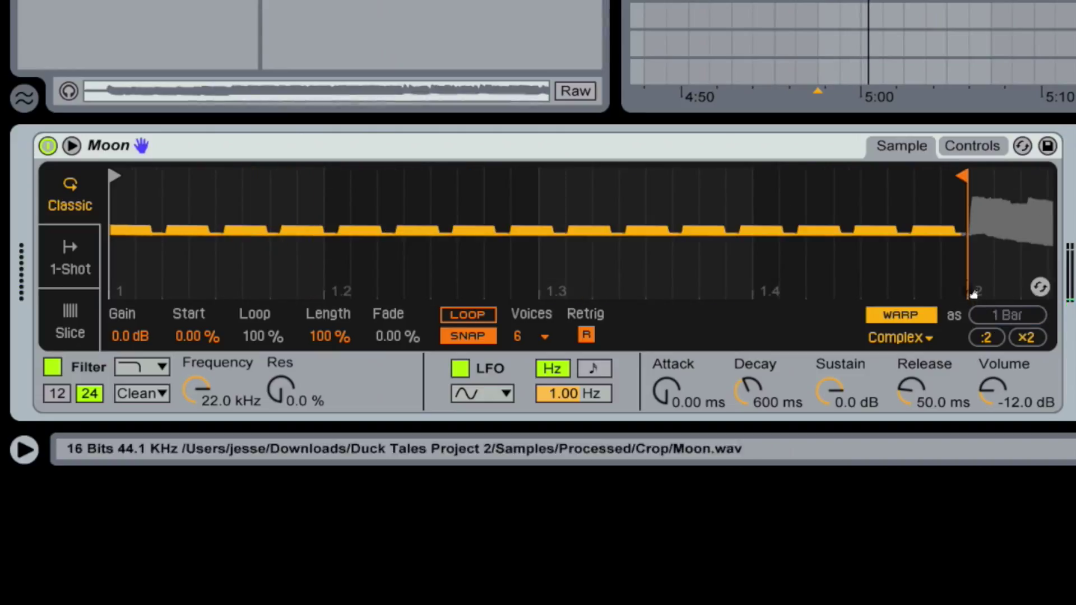
- Turn off Snap in Simpler and nudge the end marker to the exact point before the loud section begins
{"action": "left_click", "coordinate": [470, 335]}
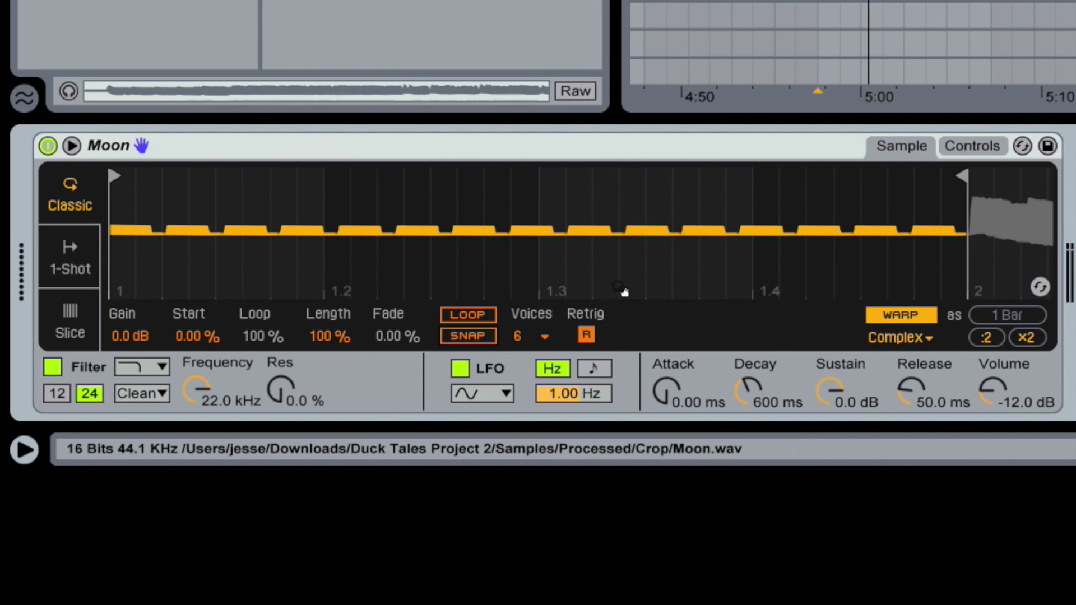
{"action": "left_click_drag", "start_coordinate": [879, 204], "coordinate": [440, 263]}
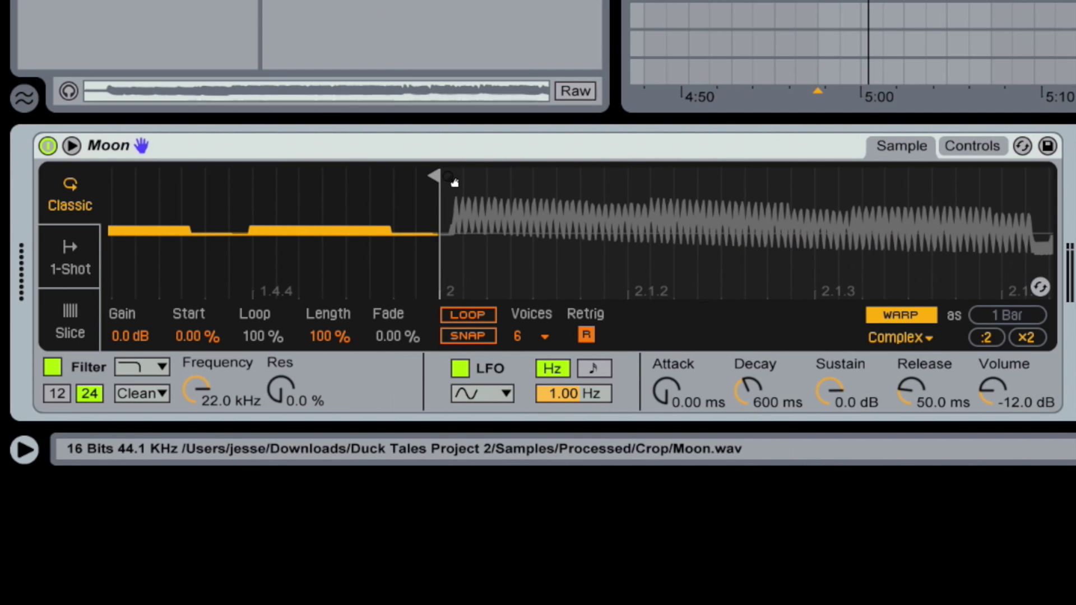
{"action": "left_click_drag", "start_coordinate": [436, 177], "coordinate": [447, 178]}
{"action": "left_click_drag", "start_coordinate": [383, 218], "coordinate": [383, 168]}
- Move Simpler's start marker right before the intro's first sound, warp the region as 1 Bar again and play it
{"action": "left_click_drag", "start_coordinate": [115, 196], "coordinate": [114, 263]}
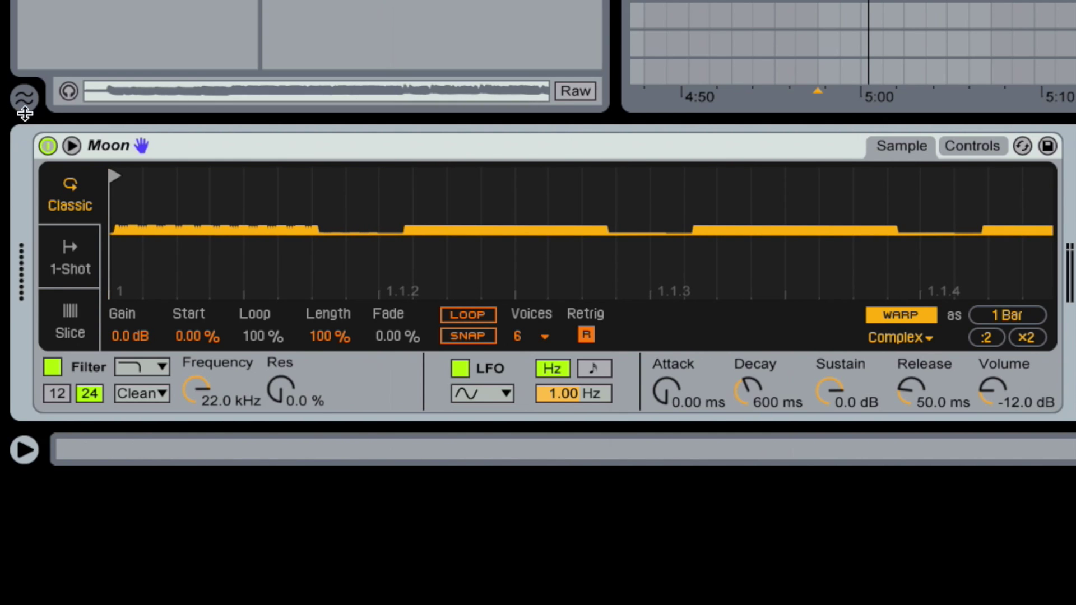
{"action": "left_click_drag", "start_coordinate": [152, 194], "coordinate": [153, 253]}
{"action": "left_click_drag", "start_coordinate": [110, 177], "coordinate": [143, 191]}
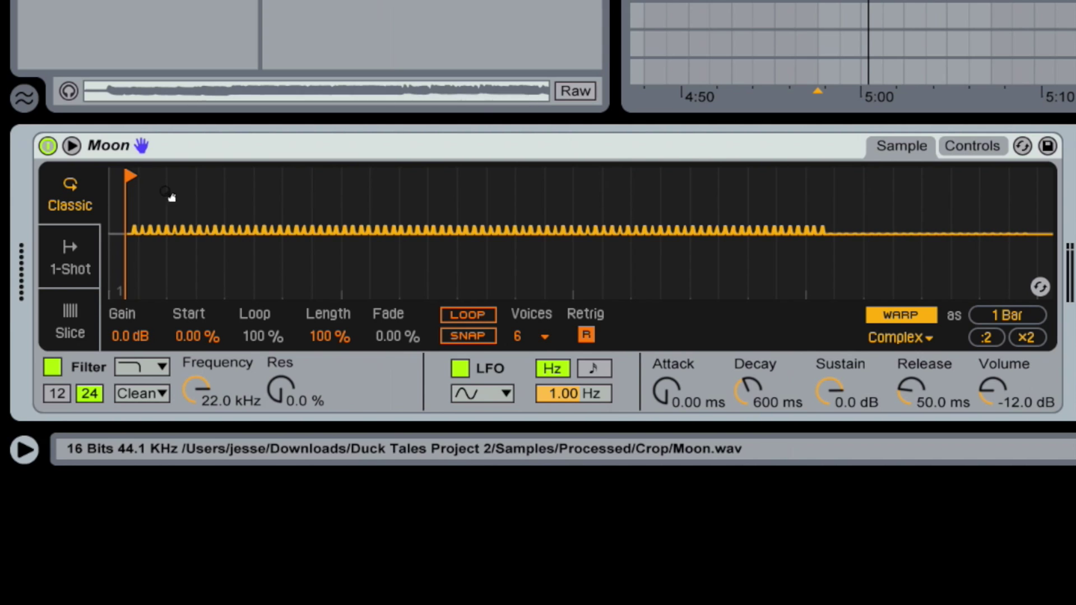
{"action": "left_click_drag", "start_coordinate": [273, 194], "coordinate": [273, 120]}
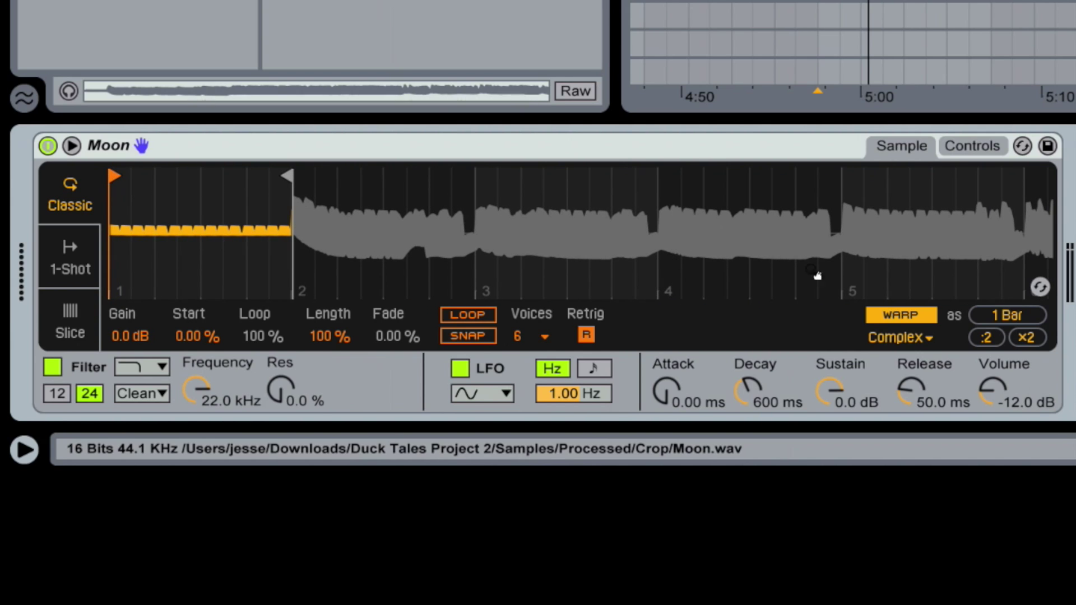
{"action": "left_click", "coordinate": [1020, 313]}
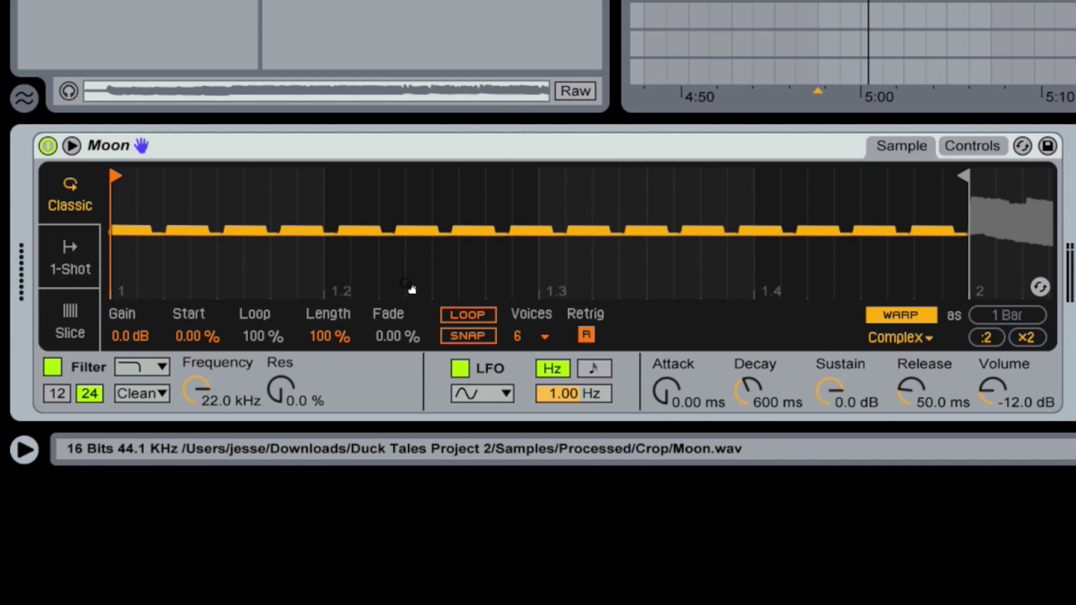
{"action": "key", "text": "space"}
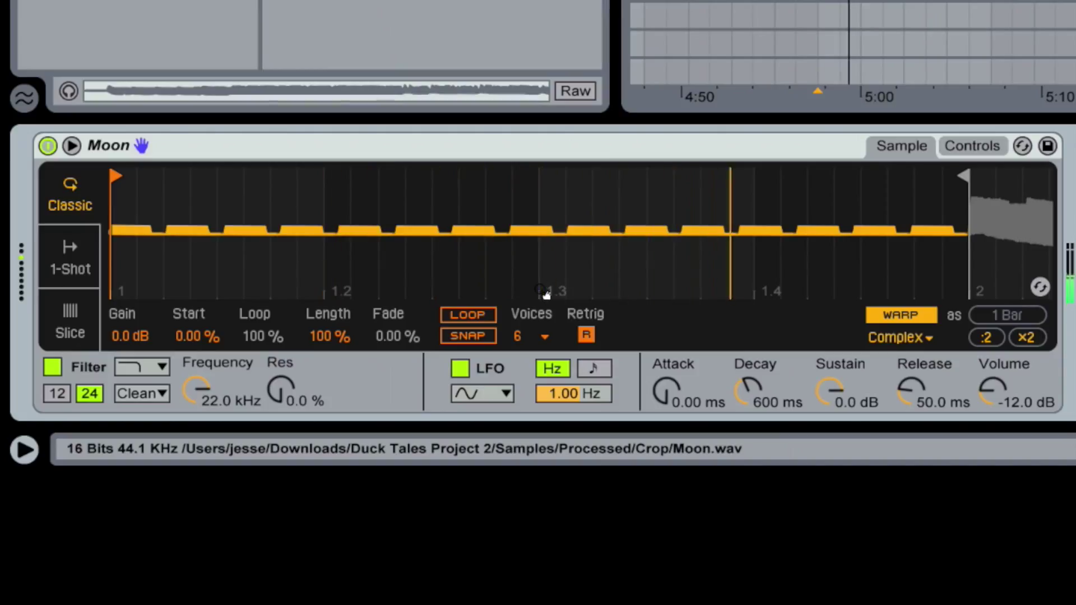
- Extend Simpler's end marker to just before bar 8 of the sample and audition the longer region
{"action": "left_click_drag", "start_coordinate": [558, 277], "coordinate": [557, 196]}
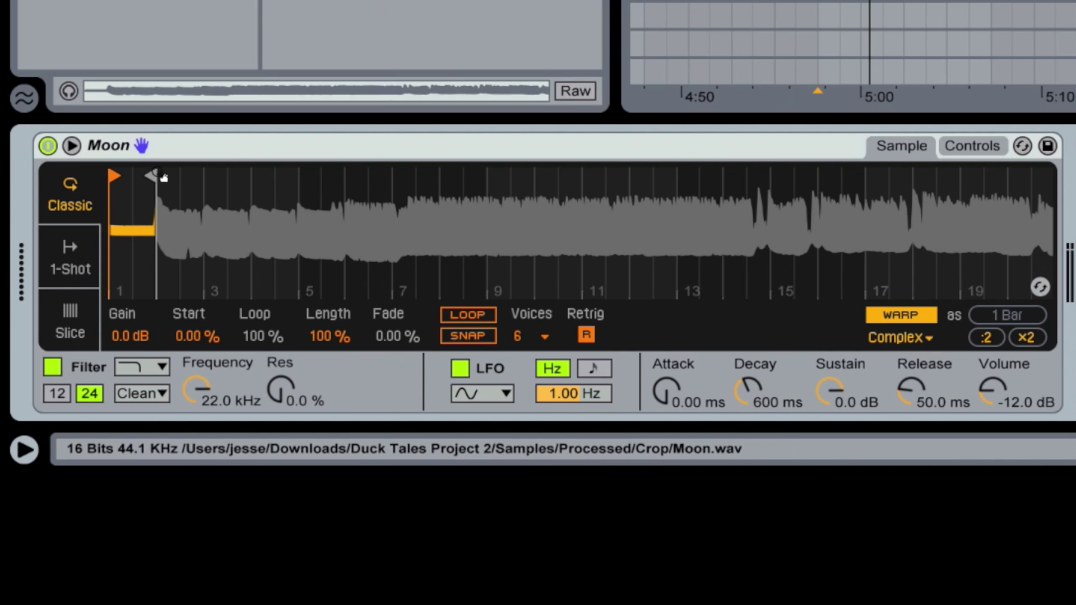
{"action": "mouse_move", "coordinate": [151, 174]}
{"action": "left_mouse_down"}
{"action": "mouse_move", "coordinate": [437, 195]}
{"action": "mouse_move", "coordinate": [456, 263]}
{"action": "mouse_move", "coordinate": [739, 292]}
{"action": "mouse_move", "coordinate": [695, 215]}
{"action": "left_mouse_up"}
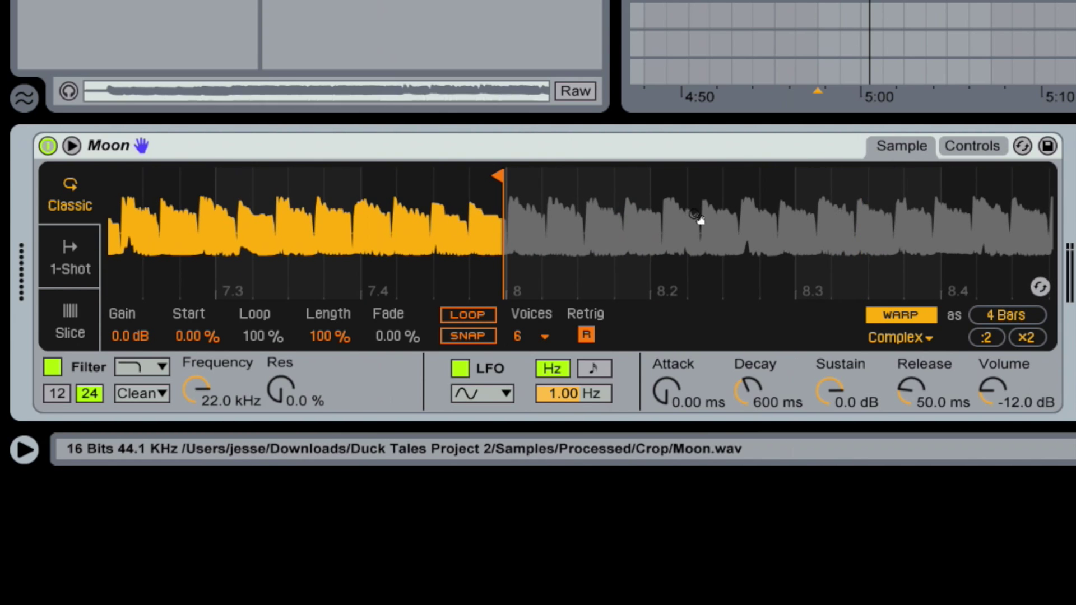
{"action": "mouse_move", "coordinate": [485, 245]}
{"action": "left_mouse_down"}
{"action": "mouse_move", "coordinate": [608, 203]}
{"action": "mouse_move", "coordinate": [606, 175]}
{"action": "mouse_move", "coordinate": [618, 178]}
{"action": "mouse_move", "coordinate": [561, 195]}
{"action": "mouse_move", "coordinate": [577, 194]}
{"action": "left_mouse_up"}
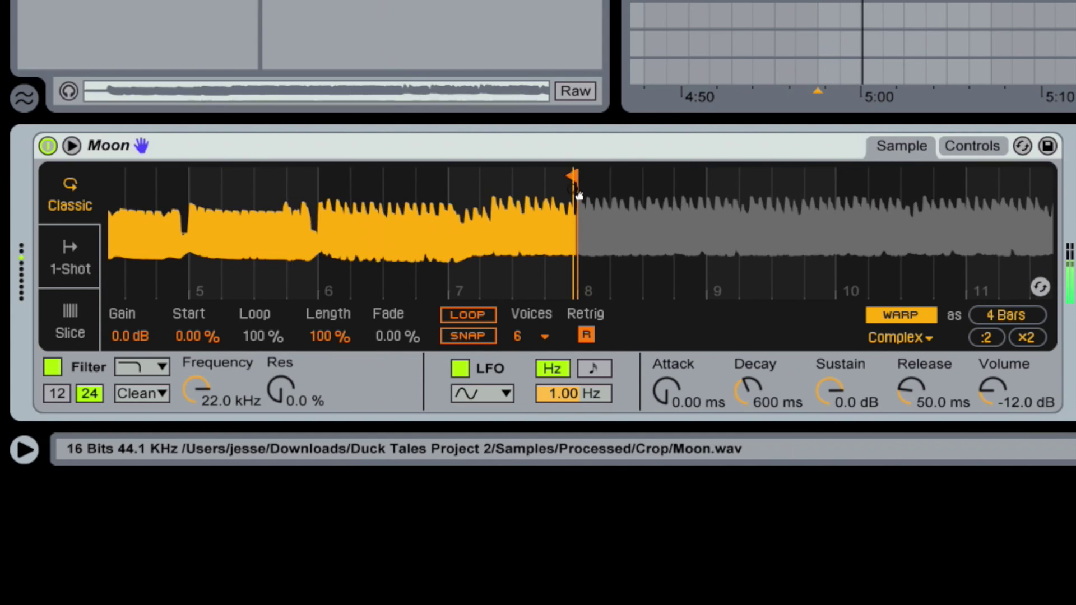
{"action": "left_click_drag", "start_coordinate": [408, 246], "coordinate": [430, 247]}
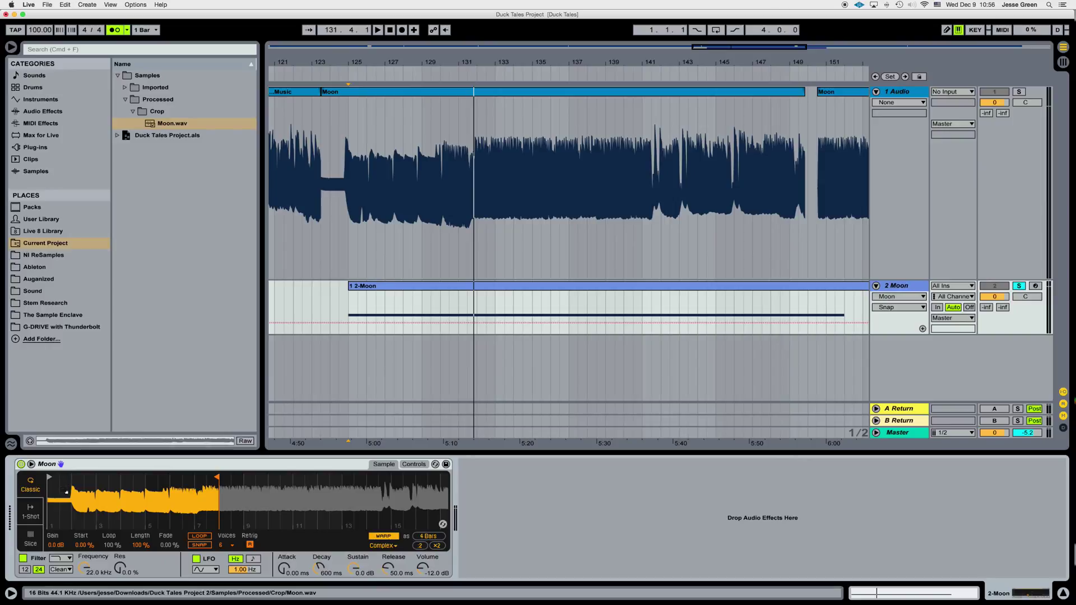
- Move Simpler's start marker to just before bar 6 of the sample, leaving a region of about 2 bars
{"action": "left_click_drag", "start_coordinate": [66, 493], "coordinate": [211, 478]}
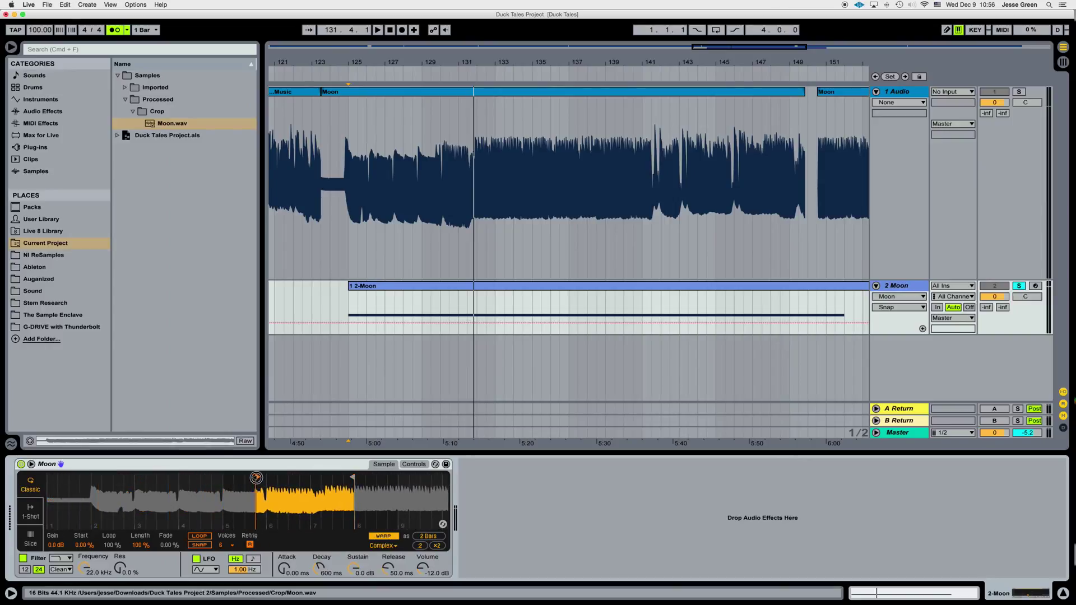
{"action": "scroll", "coordinate": [279, 482], "scroll_direction": "up", "scroll_amount": 5}
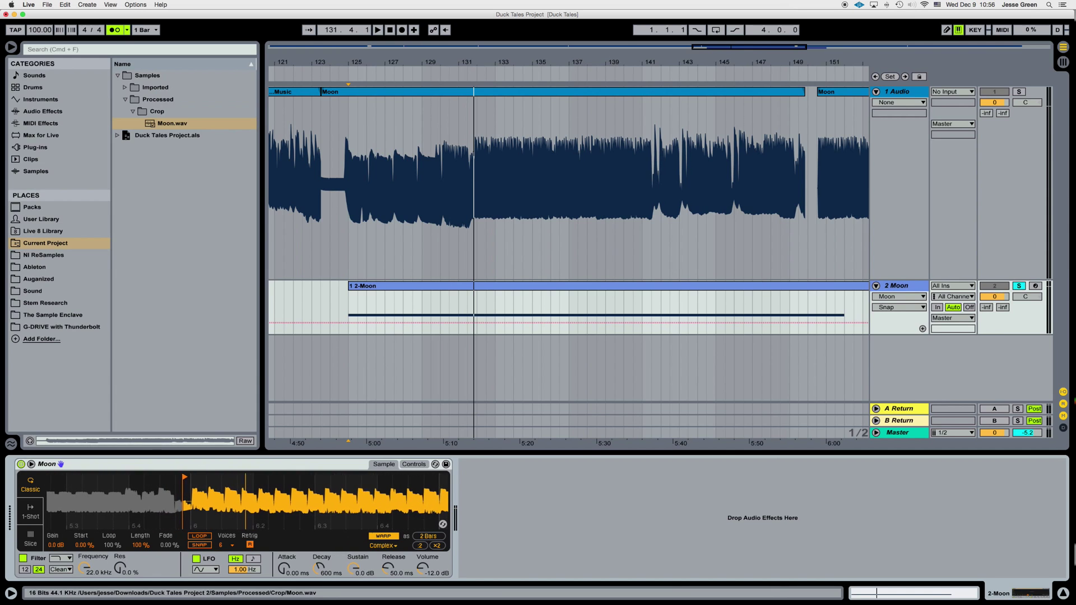
- Play the sample and move Simpler's start marker to the note just after bar 7, right before its first sound
{"action": "scroll", "coordinate": [364, 274], "scroll_direction": "down", "scroll_amount": 2}
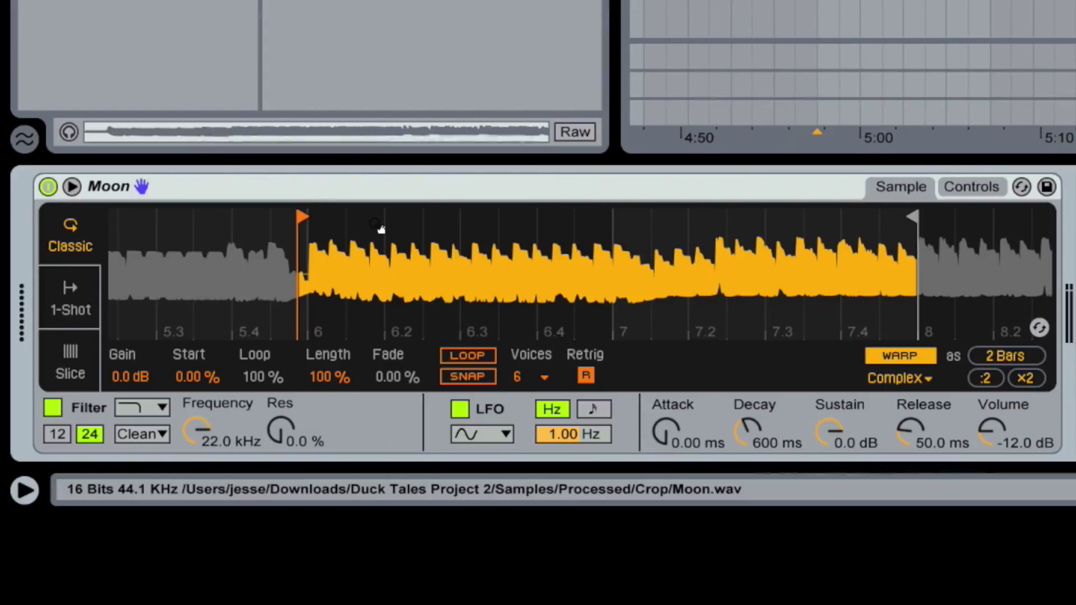
{"action": "key", "text": "space"}
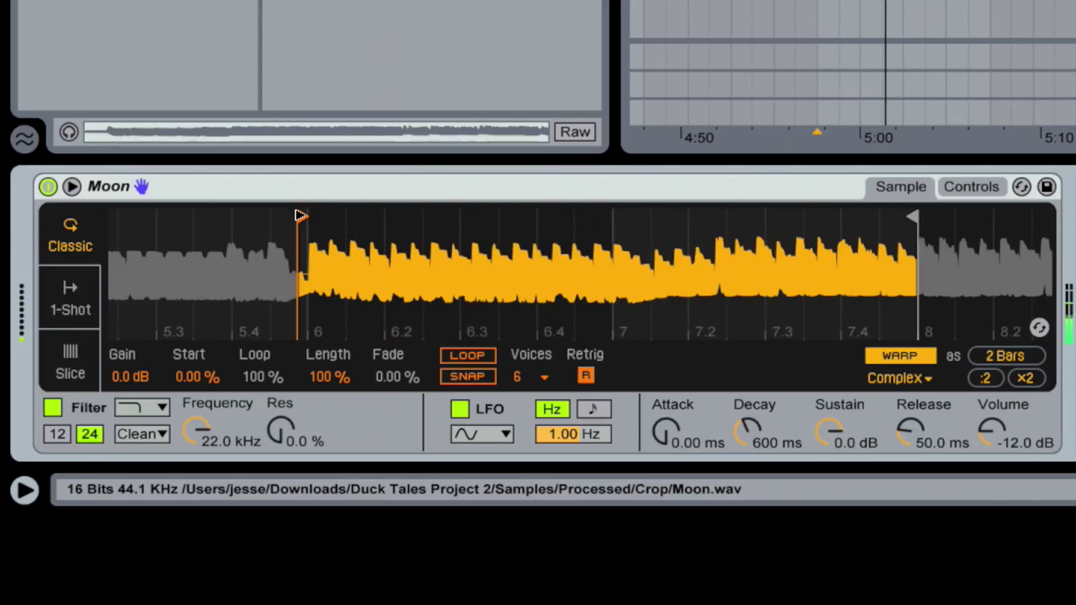
{"action": "left_click_drag", "start_coordinate": [300, 216], "coordinate": [565, 224]}
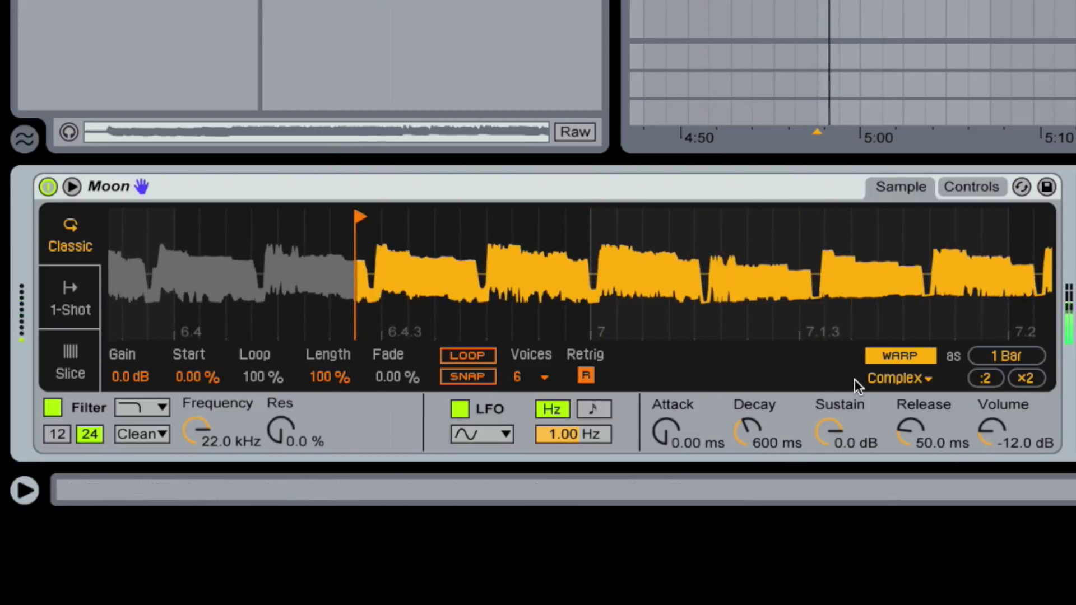
{"action": "left_click_drag", "start_coordinate": [360, 218], "coordinate": [718, 245]}
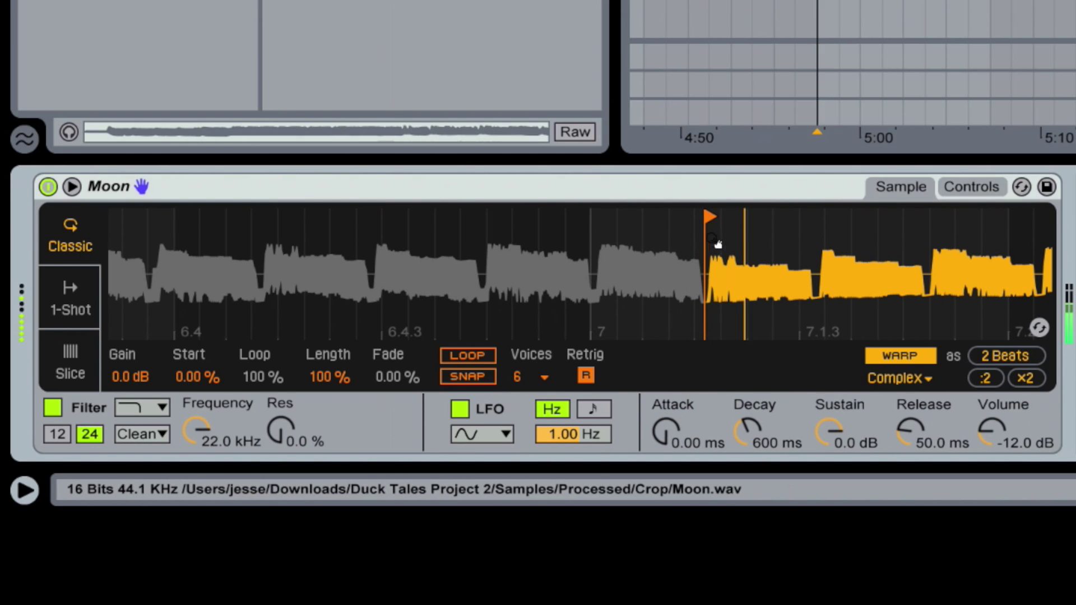
{"action": "scroll", "coordinate": [740, 242], "scroll_direction": "up", "scroll_amount": 5}
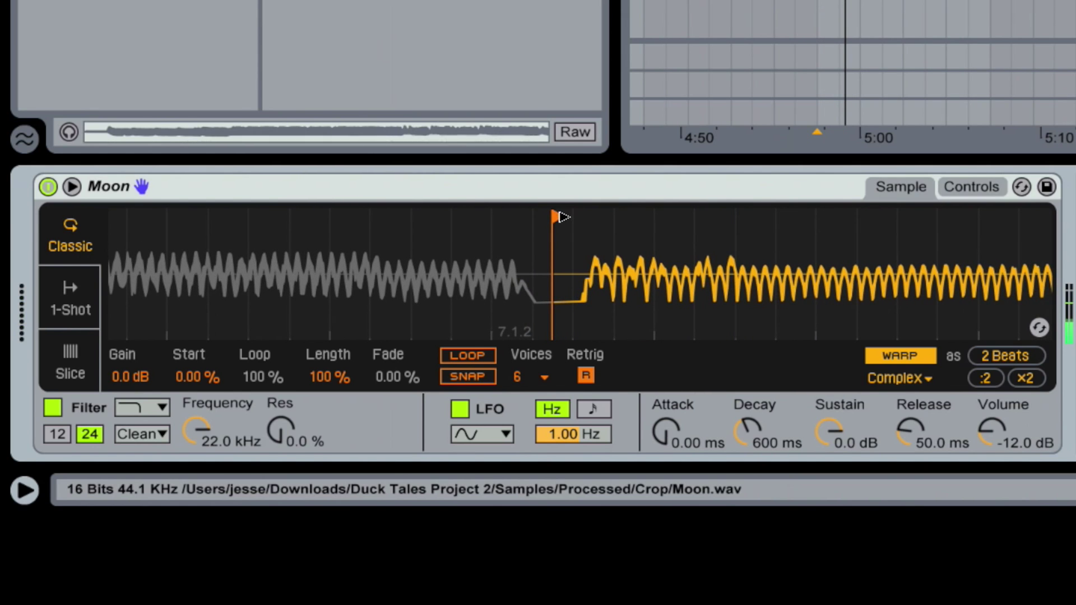
{"action": "left_click_drag", "start_coordinate": [563, 217], "coordinate": [581, 215]}
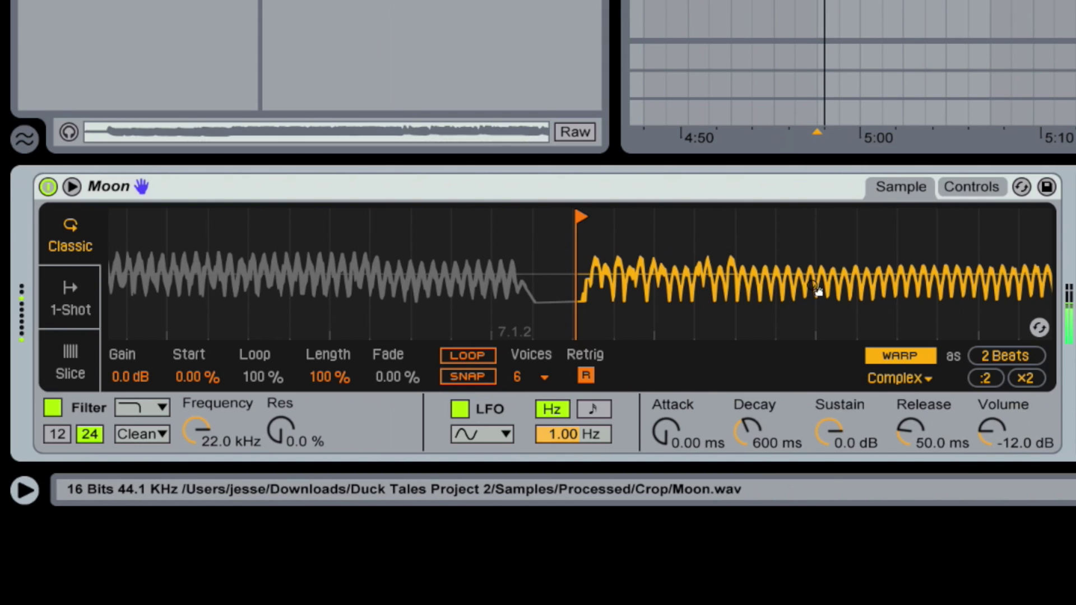
- Extend Simpler's end marker past bar 12 while auditioning, and bring it back to about 11.3, roughly 4 bars after the start
{"action": "scroll", "coordinate": [818, 291], "scroll_direction": "down", "scroll_amount": 8}
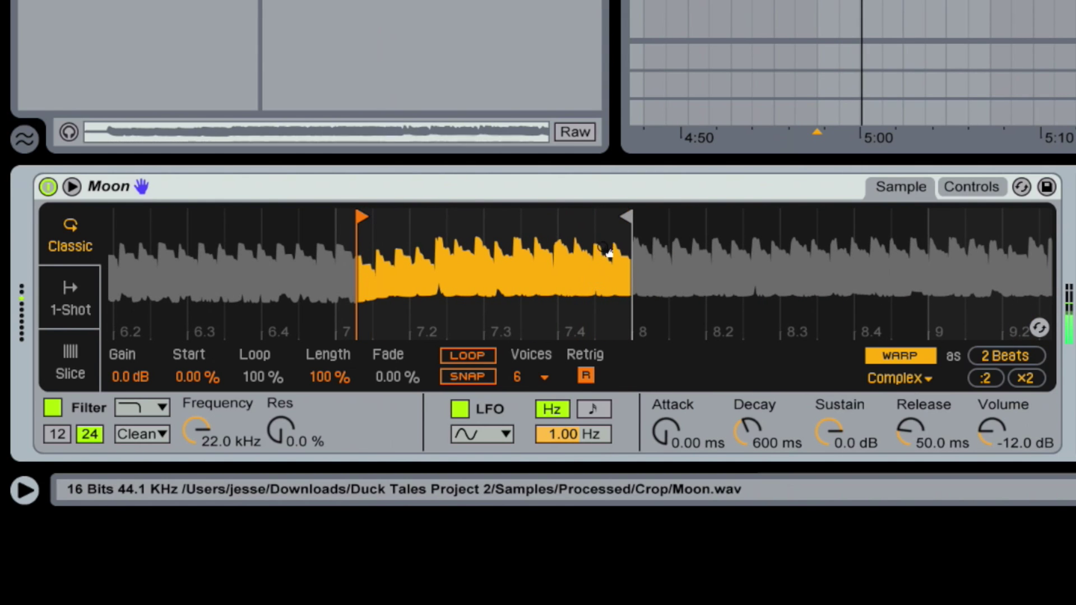
{"action": "mouse_move", "coordinate": [626, 217]}
{"action": "left_mouse_down"}
{"action": "mouse_move", "coordinate": [1003, 229]}
{"action": "mouse_move", "coordinate": [1034, 219]}
{"action": "left_mouse_up"}
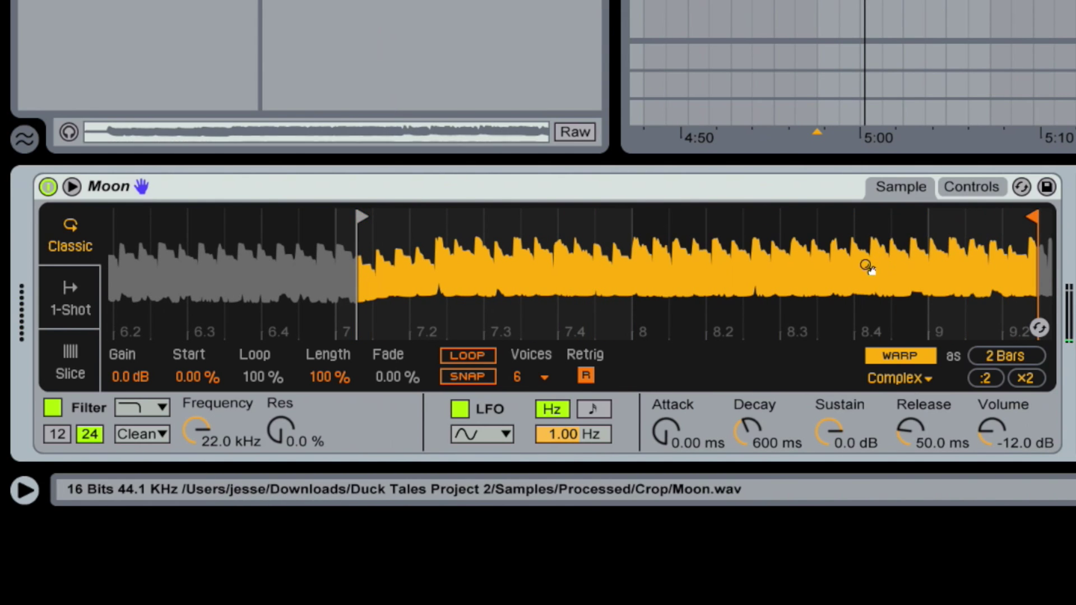
{"action": "scroll", "coordinate": [870, 269], "scroll_direction": "down", "scroll_amount": 6}
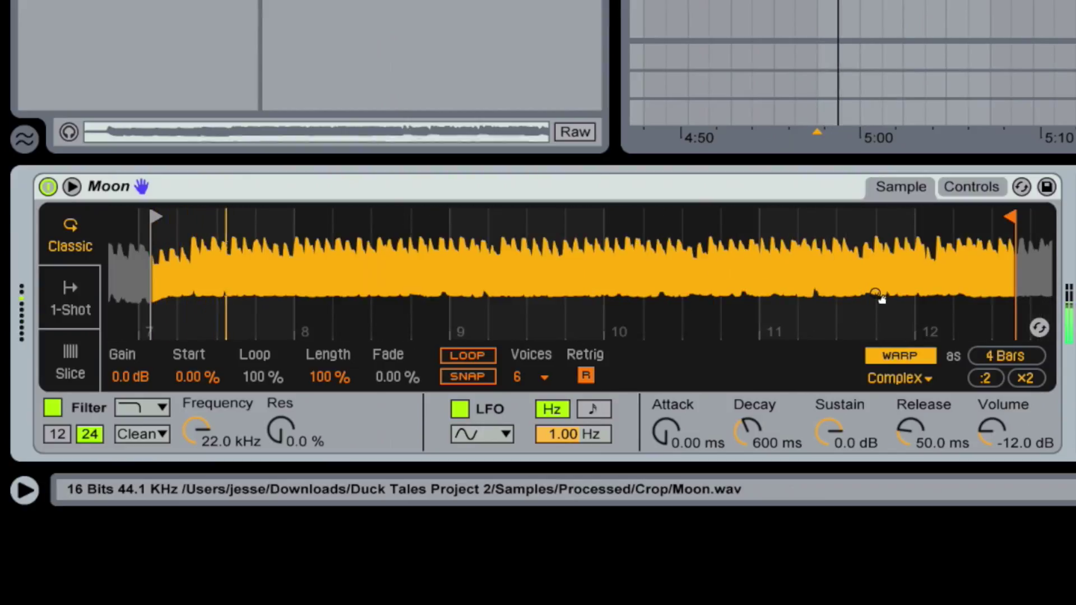
{"action": "left_click", "coordinate": [1008, 217]}
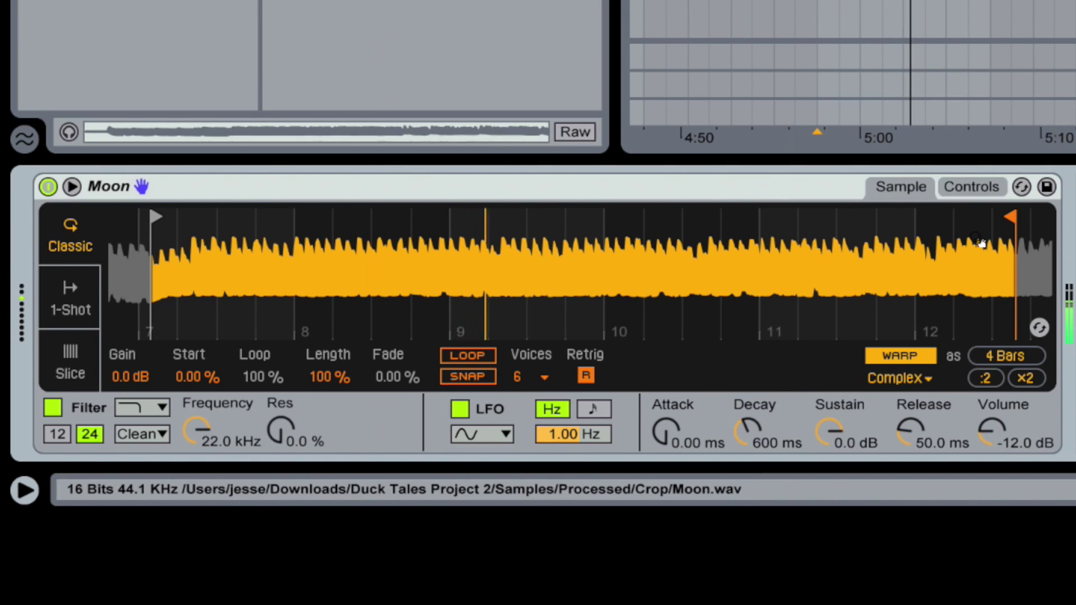
{"action": "left_click_drag", "start_coordinate": [1008, 218], "coordinate": [844, 219]}
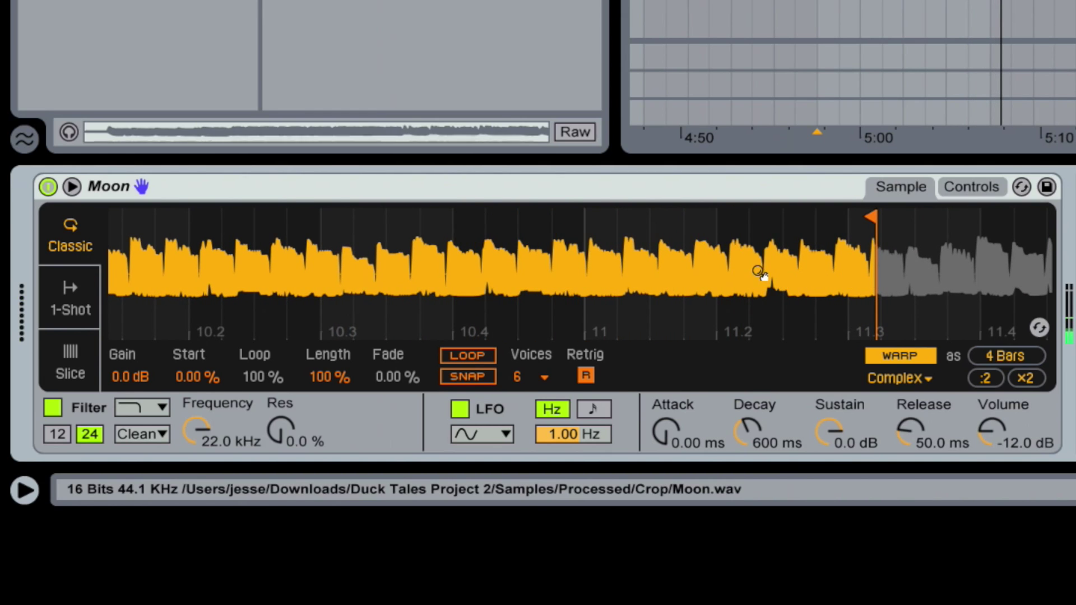
- Fine-tune Simpler's end marker into the silent gap shortly after 11.2.2, right before the next note begins
{"action": "mouse_move", "coordinate": [870, 216]}
{"action": "left_mouse_down"}
{"action": "mouse_move", "coordinate": [767, 220]}
{"action": "mouse_move", "coordinate": [788, 261]}
{"action": "mouse_move", "coordinate": [789, 314]}
{"action": "left_mouse_up"}
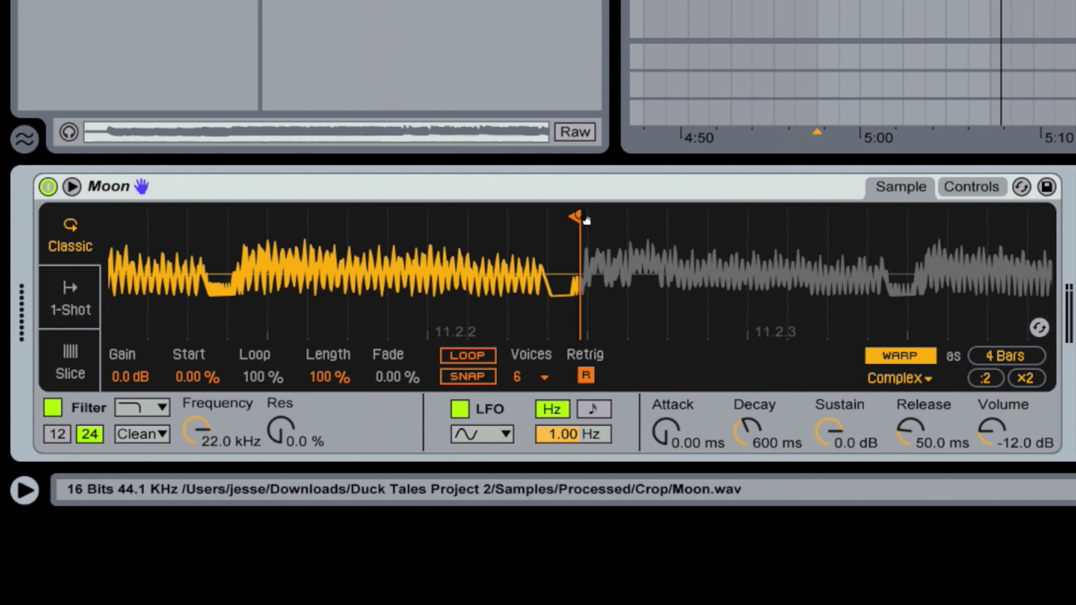
{"action": "left_click_drag", "start_coordinate": [572, 214], "coordinate": [564, 215]}
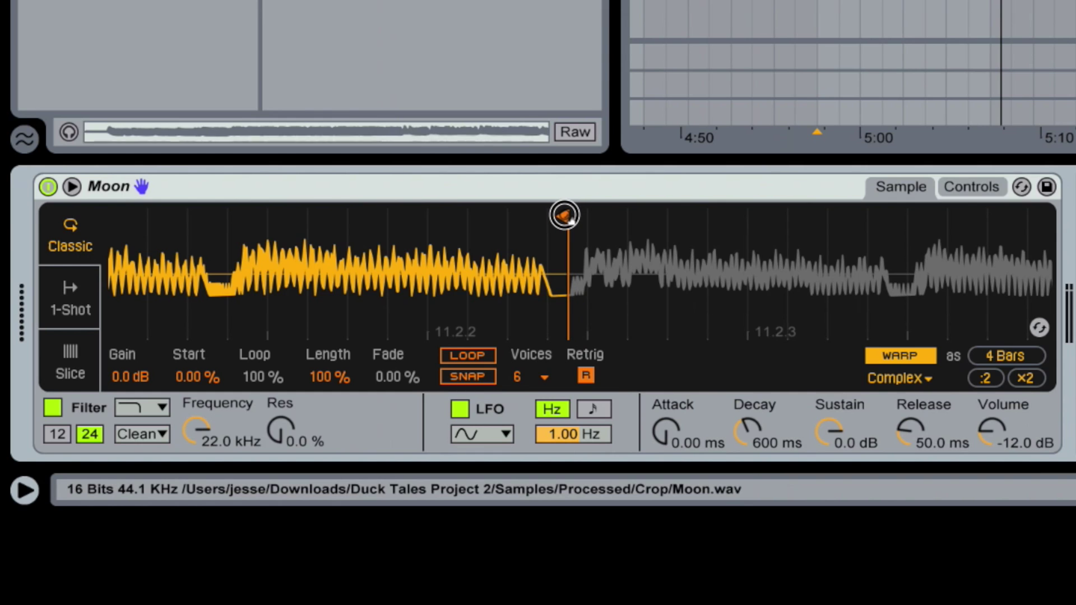
{"action": "left_click_drag", "start_coordinate": [601, 245], "coordinate": [602, 314]}
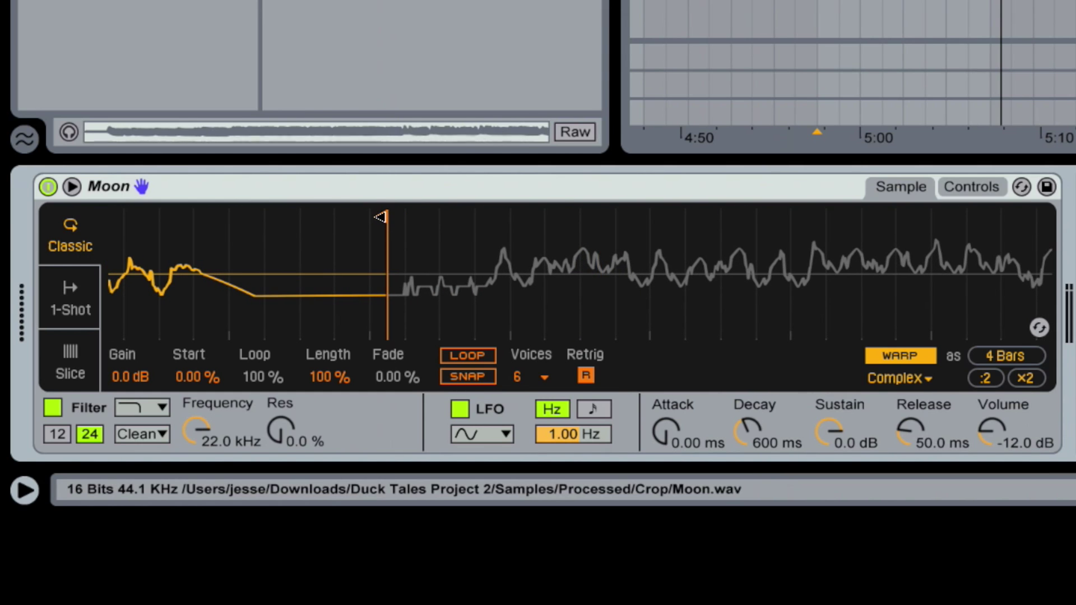
{"action": "left_click_drag", "start_coordinate": [385, 217], "coordinate": [399, 217]}
{"action": "scroll", "coordinate": [487, 239], "scroll_direction": "down", "scroll_amount": 10}
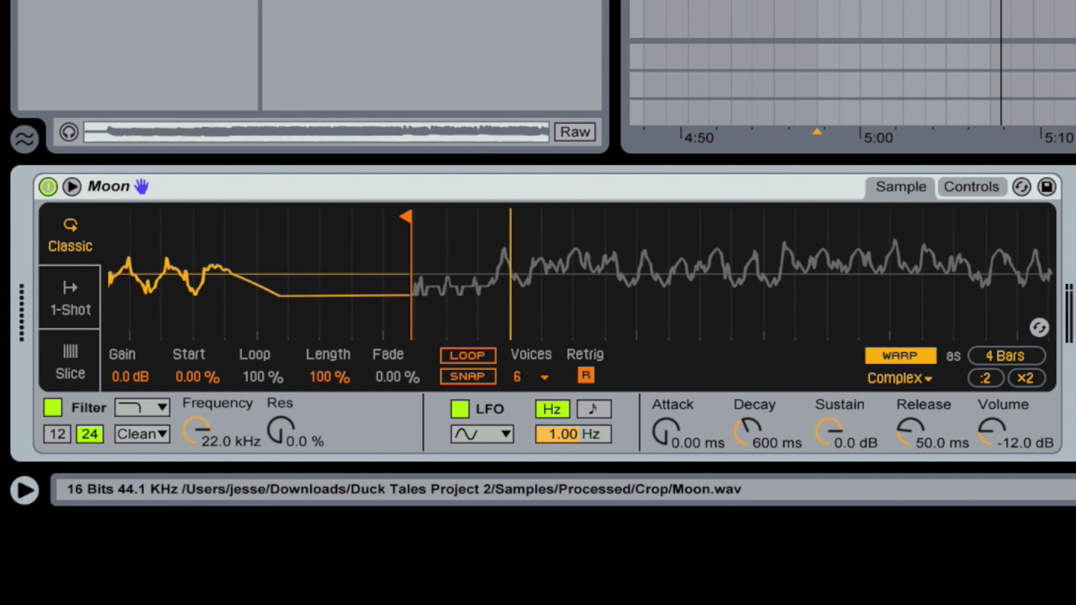
- Warp the selected region as 4 Bars, play it and turn on Loop in Simpler
{"action": "mouse_move", "coordinate": [599, 274]}
{"action": "left_mouse_down"}
{"action": "mouse_move", "coordinate": [599, 232]}
{"action": "mouse_move", "coordinate": [733, 236]}
{"action": "mouse_move", "coordinate": [824, 272]}
{"action": "left_mouse_up"}
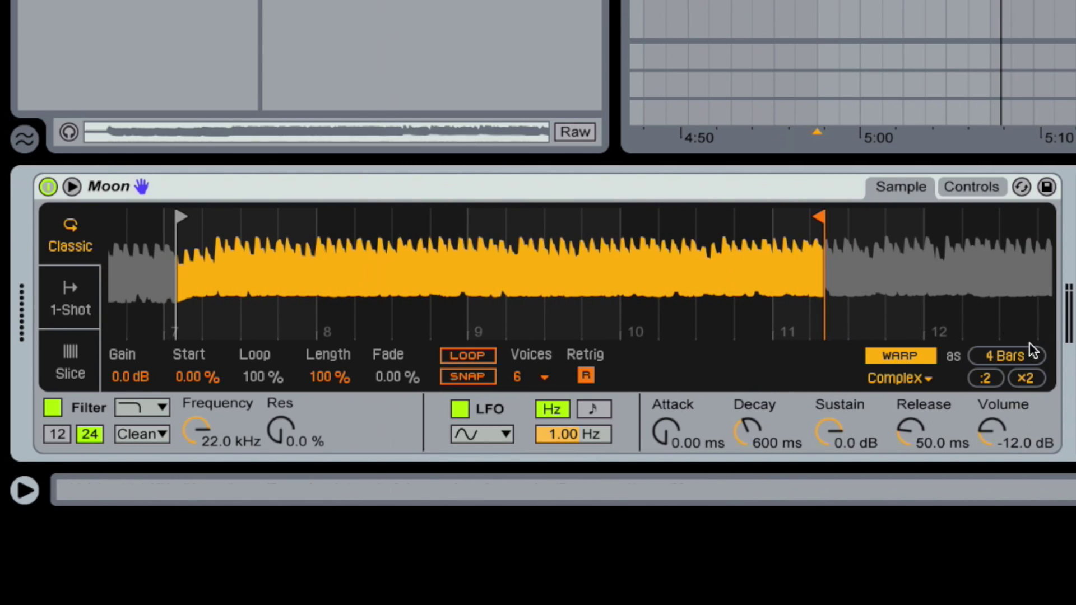
{"action": "left_click", "coordinate": [1032, 359]}
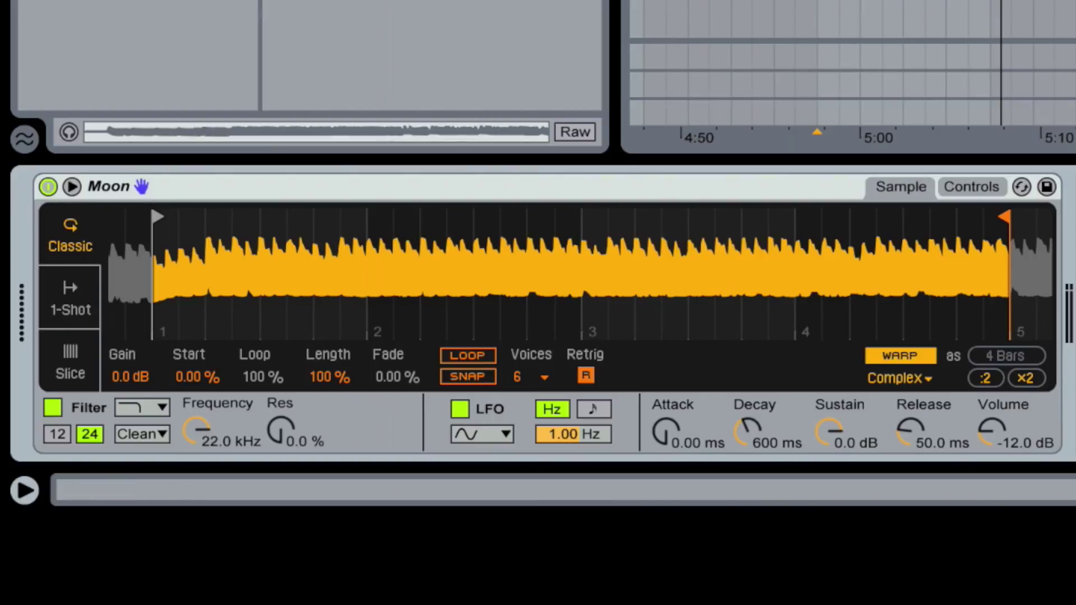
{"action": "key", "text": "space"}
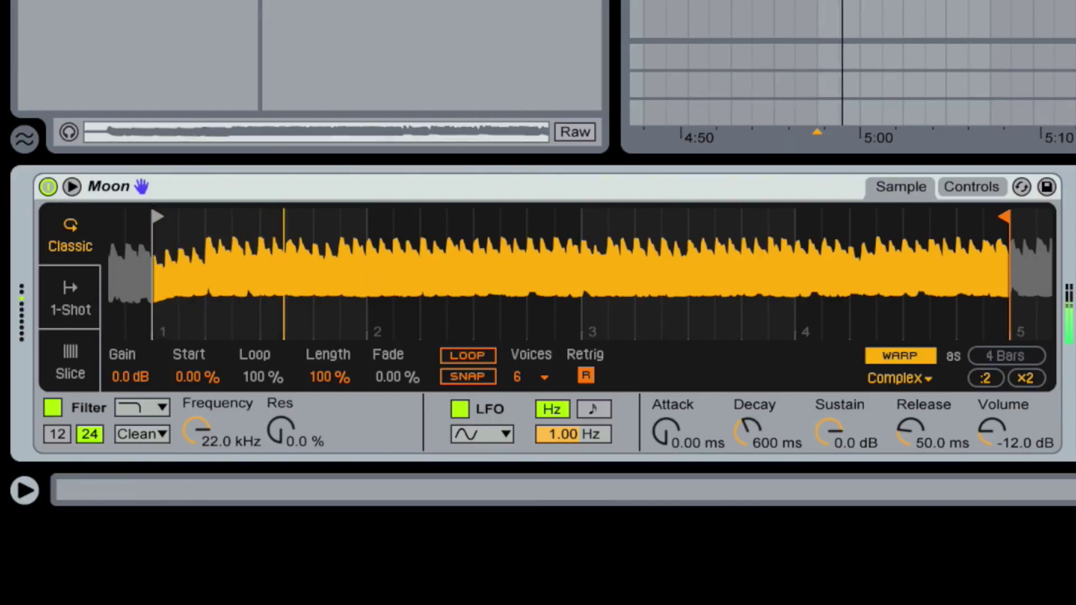
{"action": "left_click", "coordinate": [486, 358]}
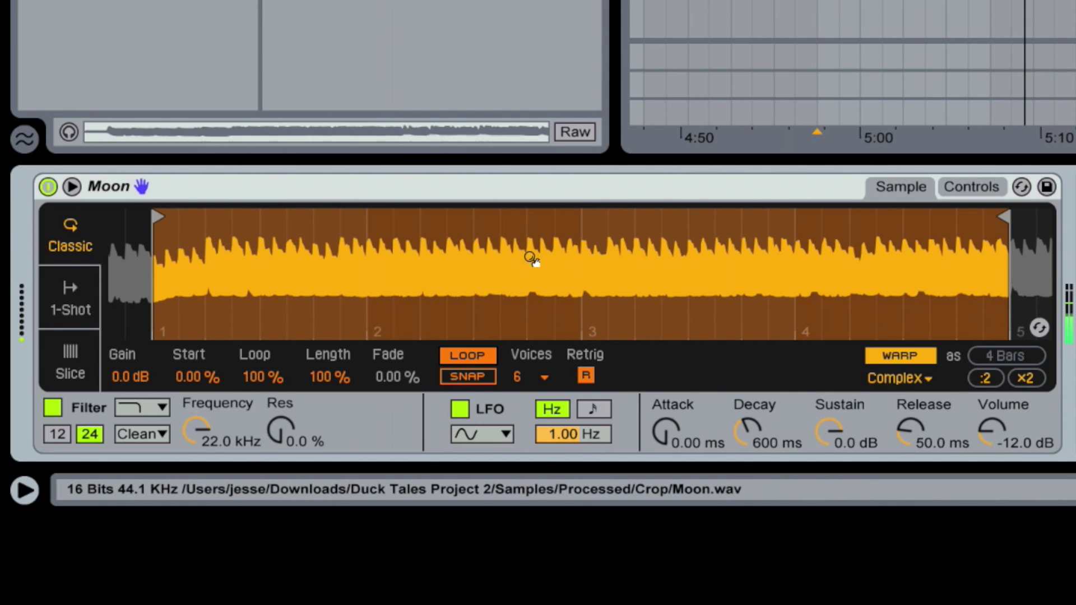
- Examine how the waveform's transients line up with the beat grid around bar 2 of the warped region
{"action": "left_click_drag", "start_coordinate": [370, 262], "coordinate": [370, 286]}
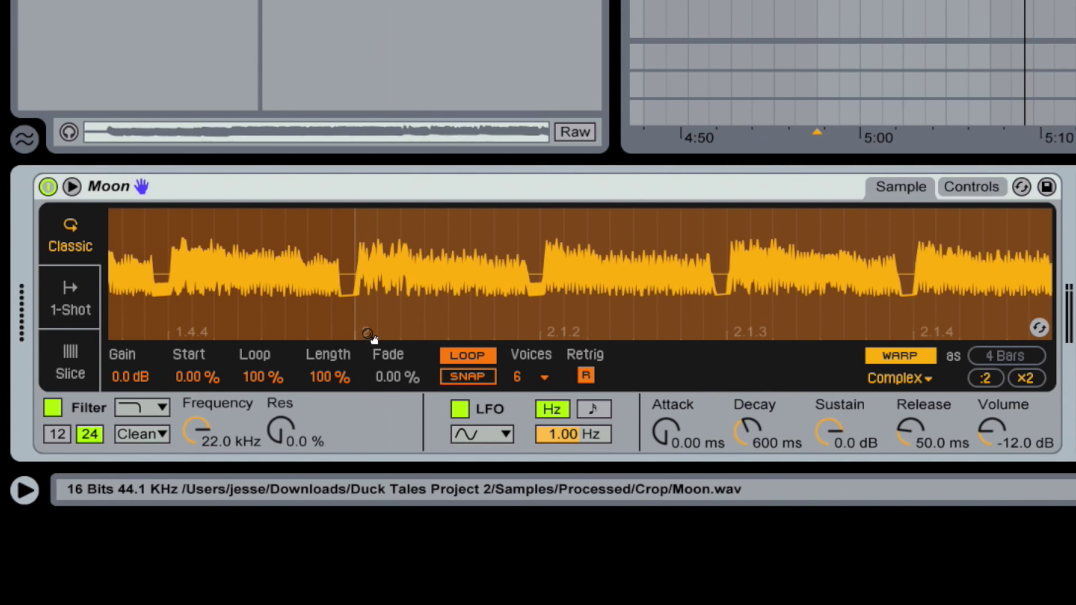
{"action": "left_click_drag", "start_coordinate": [358, 224], "coordinate": [337, 283]}
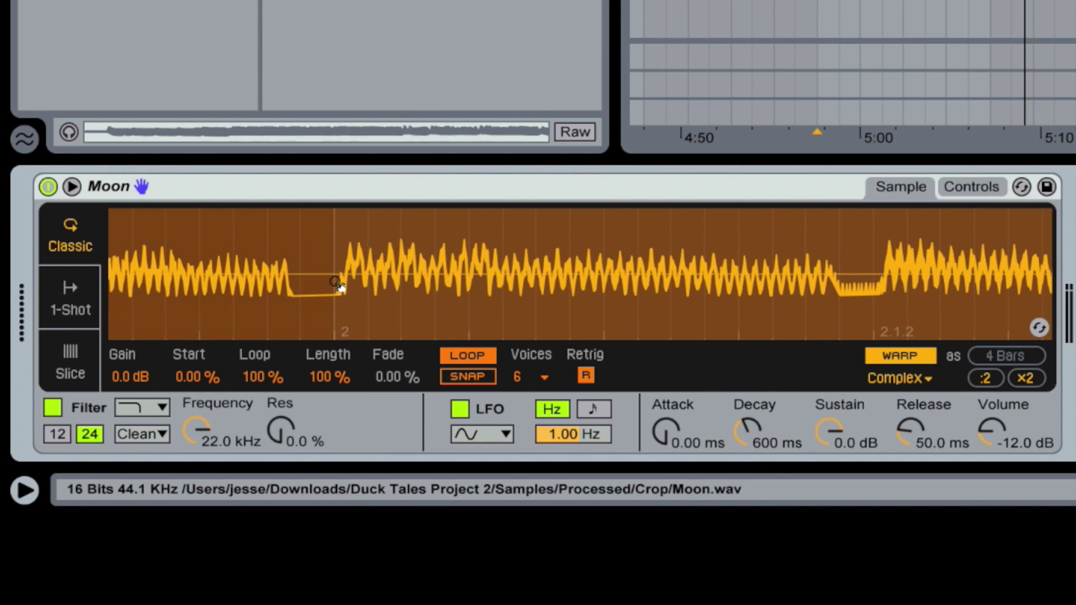
{"action": "left_click_drag", "start_coordinate": [391, 325], "coordinate": [389, 255]}
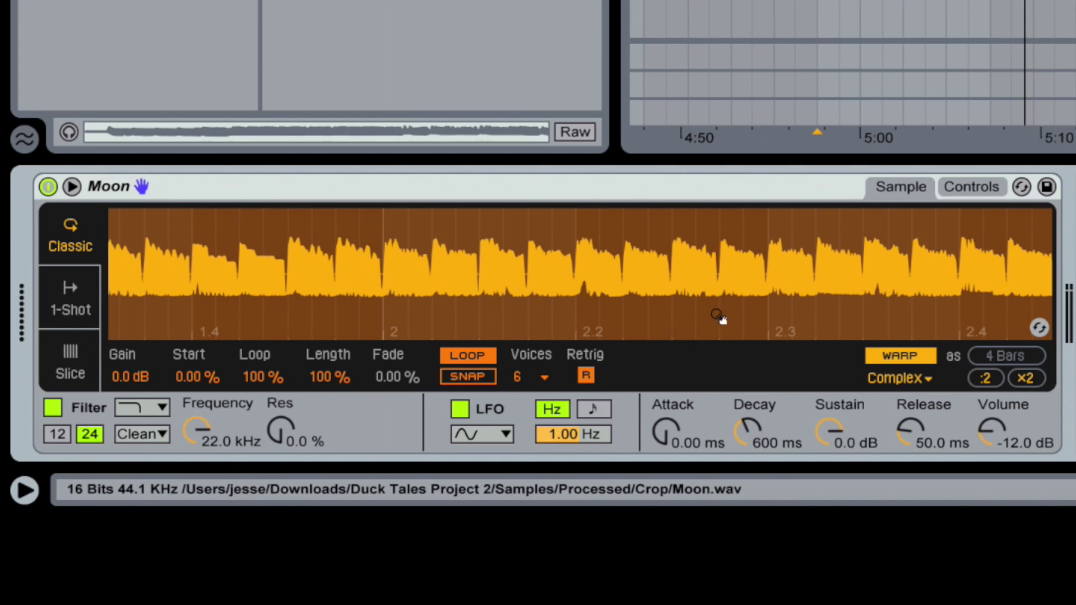
{"action": "left_click_drag", "start_coordinate": [729, 314], "coordinate": [357, 314]}
{"action": "left_click_drag", "start_coordinate": [778, 286], "coordinate": [778, 249]}
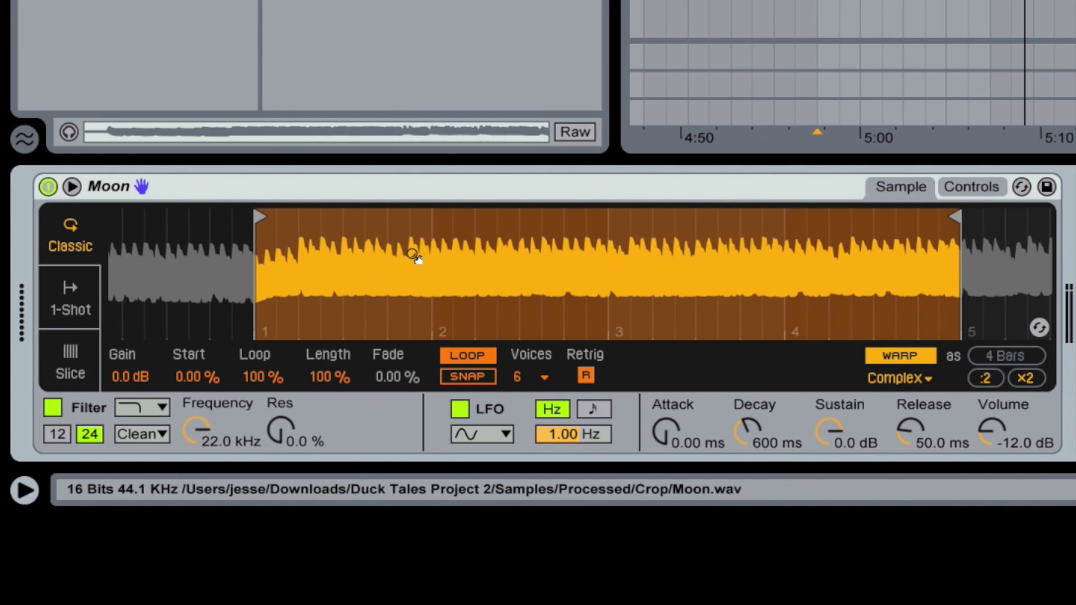
- Extend Simpler's end marker to bar 8, placing it right where the note on the bar line begins
{"action": "left_click_drag", "start_coordinate": [656, 278], "coordinate": [651, 247]}
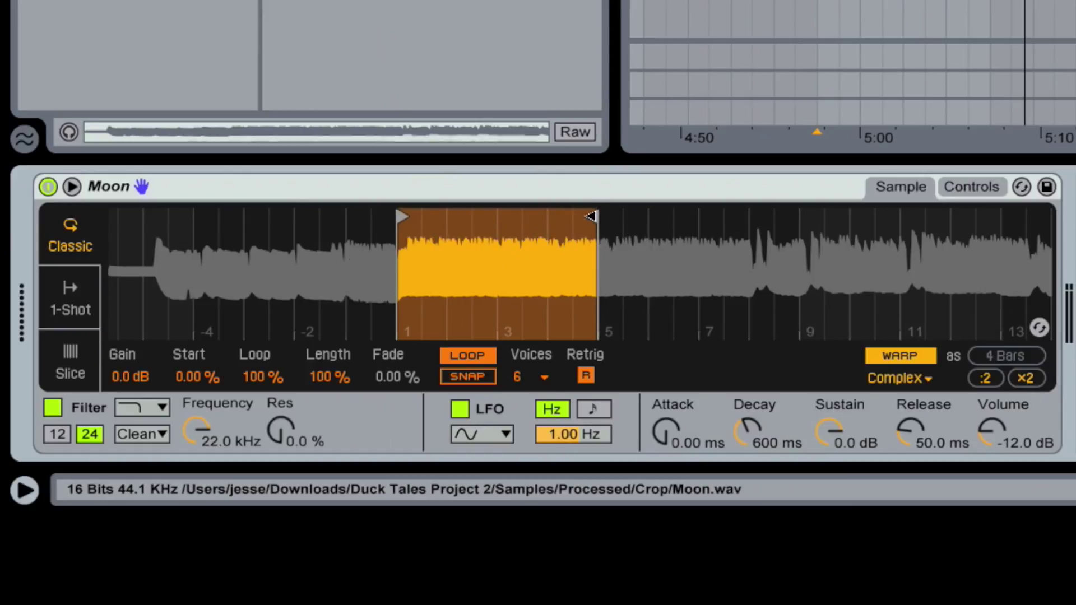
{"action": "mouse_move", "coordinate": [591, 217]}
{"action": "left_mouse_down"}
{"action": "mouse_move", "coordinate": [753, 223]}
{"action": "mouse_move", "coordinate": [781, 331]}
{"action": "left_mouse_up"}
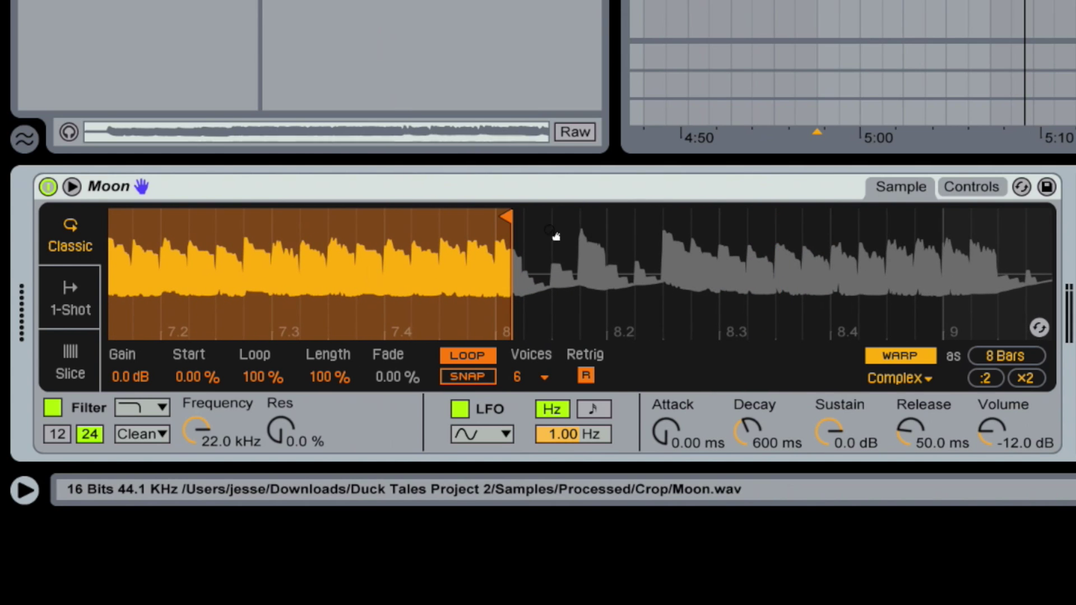
{"action": "left_click_drag", "start_coordinate": [537, 245], "coordinate": [916, 320]}
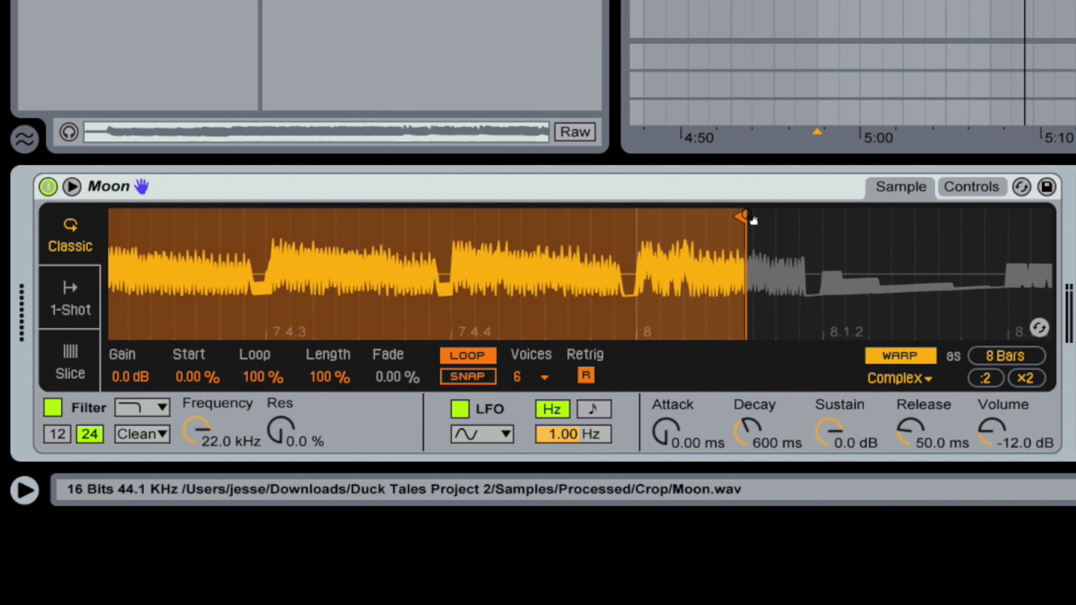
{"action": "mouse_move", "coordinate": [740, 216]}
{"action": "left_mouse_down"}
{"action": "mouse_move", "coordinate": [603, 212]}
{"action": "mouse_move", "coordinate": [541, 222]}
{"action": "mouse_move", "coordinate": [636, 219]}
{"action": "mouse_move", "coordinate": [661, 241]}
{"action": "mouse_move", "coordinate": [529, 204]}
{"action": "mouse_move", "coordinate": [477, 224]}
{"action": "mouse_move", "coordinate": [522, 218]}
{"action": "left_mouse_up"}
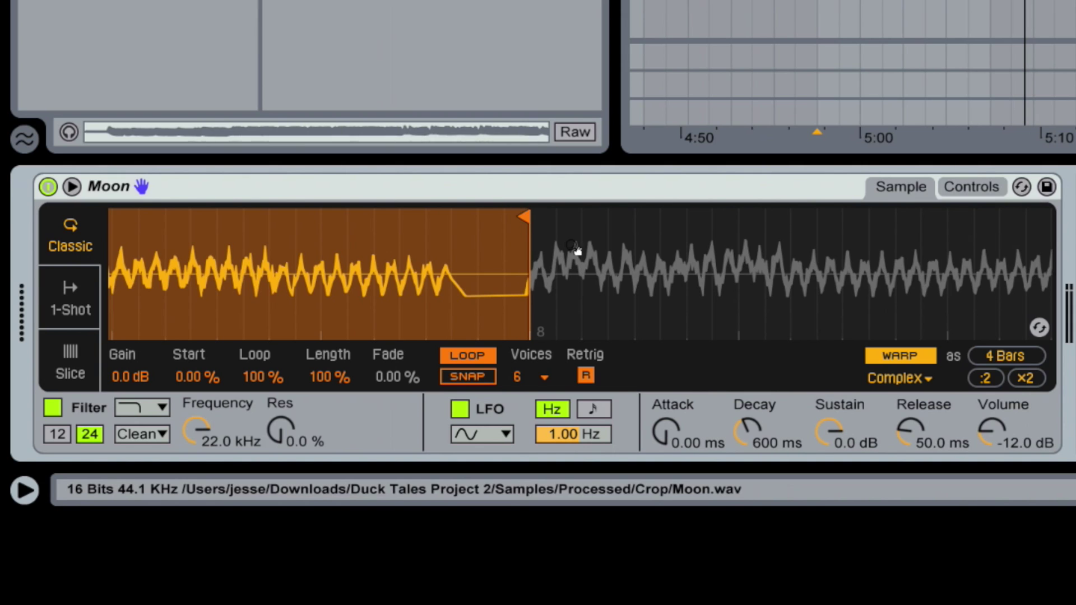
{"action": "mouse_move", "coordinate": [501, 273]}
{"action": "left_mouse_down"}
{"action": "mouse_move", "coordinate": [487, 162]}
{"action": "mouse_move", "coordinate": [505, 132]}
{"action": "mouse_move", "coordinate": [792, 118]}
{"action": "left_mouse_up"}
{"action": "left_click_drag", "start_coordinate": [503, 227], "coordinate": [503, 208]}
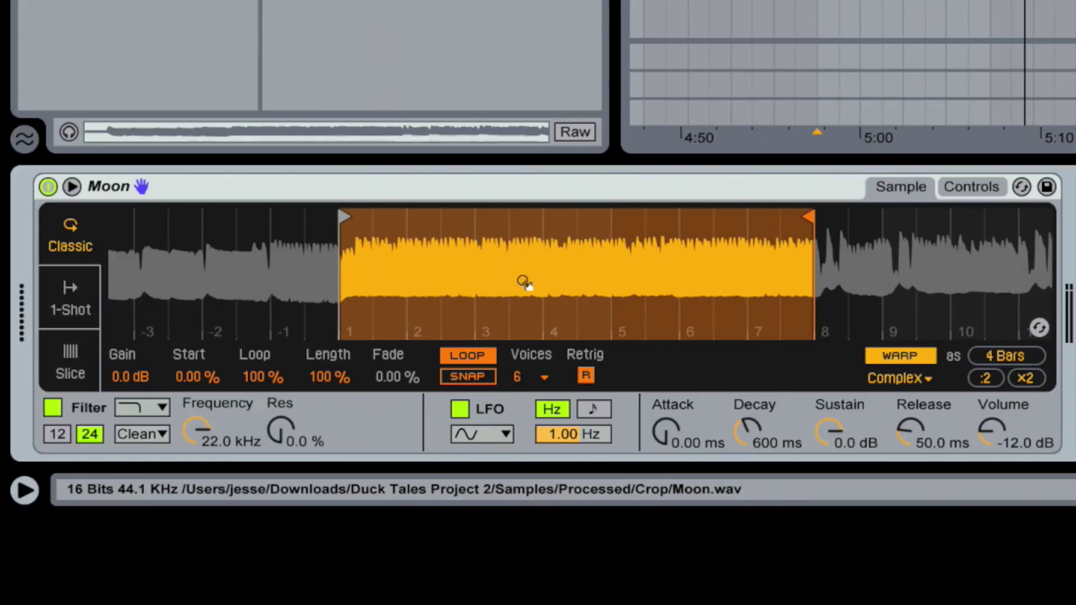
{"action": "left_click_drag", "start_coordinate": [675, 287], "coordinate": [646, 247]}
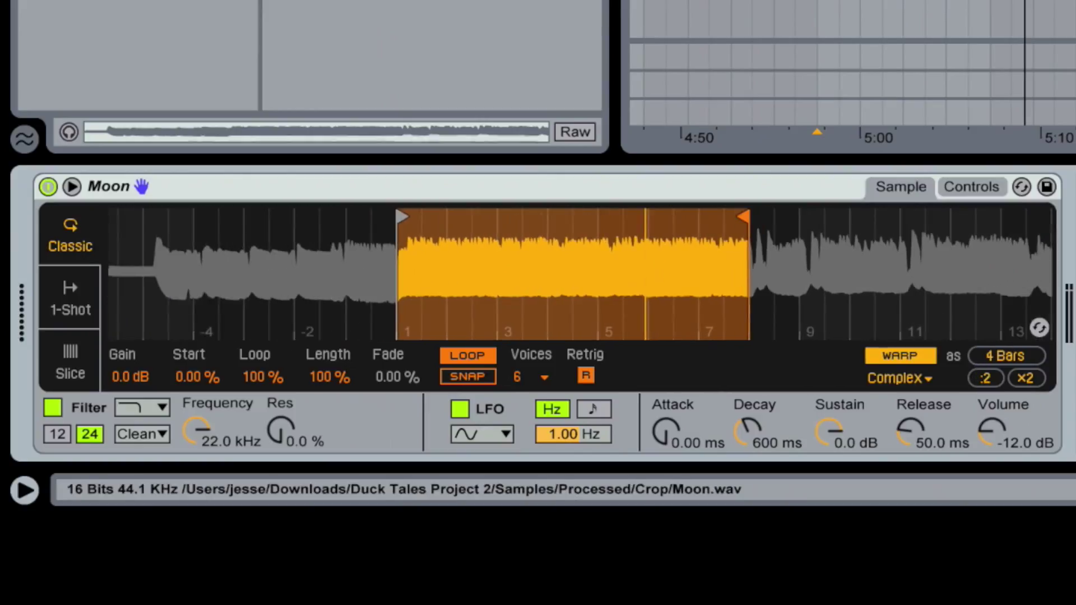
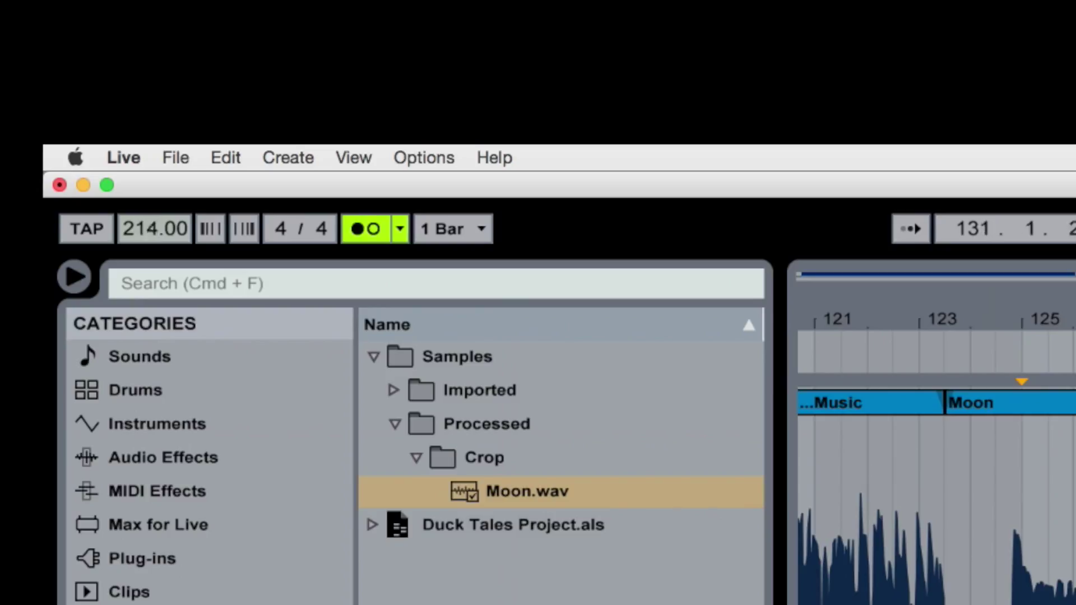
- Turn off the metronome
{"action": "left_click", "coordinate": [384, 232]}
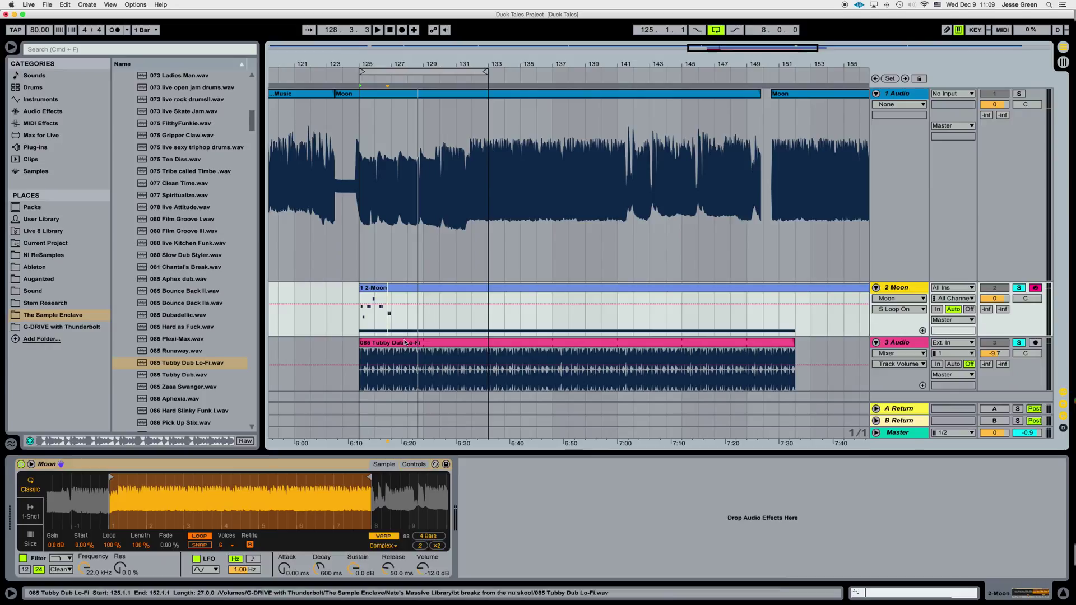
- Deactivate the melody notes above C3 in the 2-Moon clip, play the sustained note and solo the 3 Audio drum track
{"action": "double_click", "coordinate": [413, 288]}
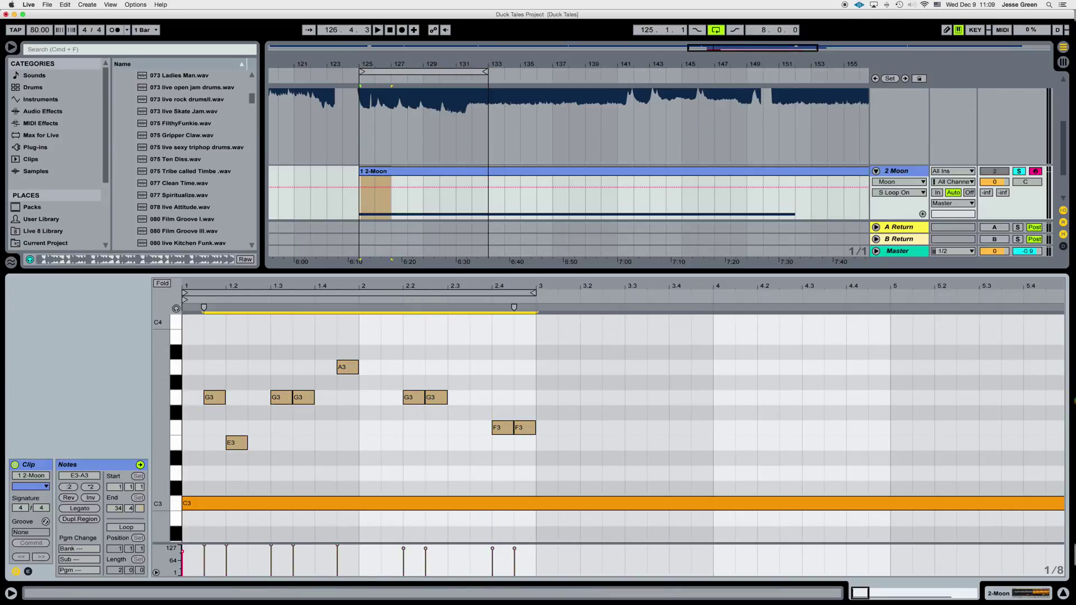
{"action": "scroll", "coordinate": [908, 159], "scroll_direction": "down", "scroll_amount": 2}
{"action": "key", "text": "space"}
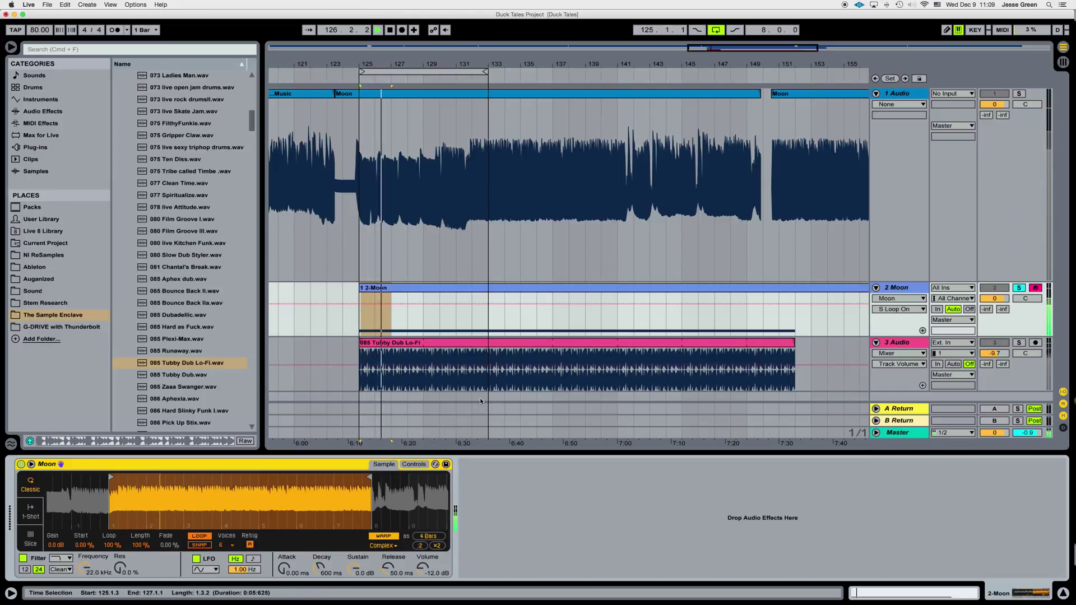
{"action": "left_click", "coordinate": [1019, 343]}
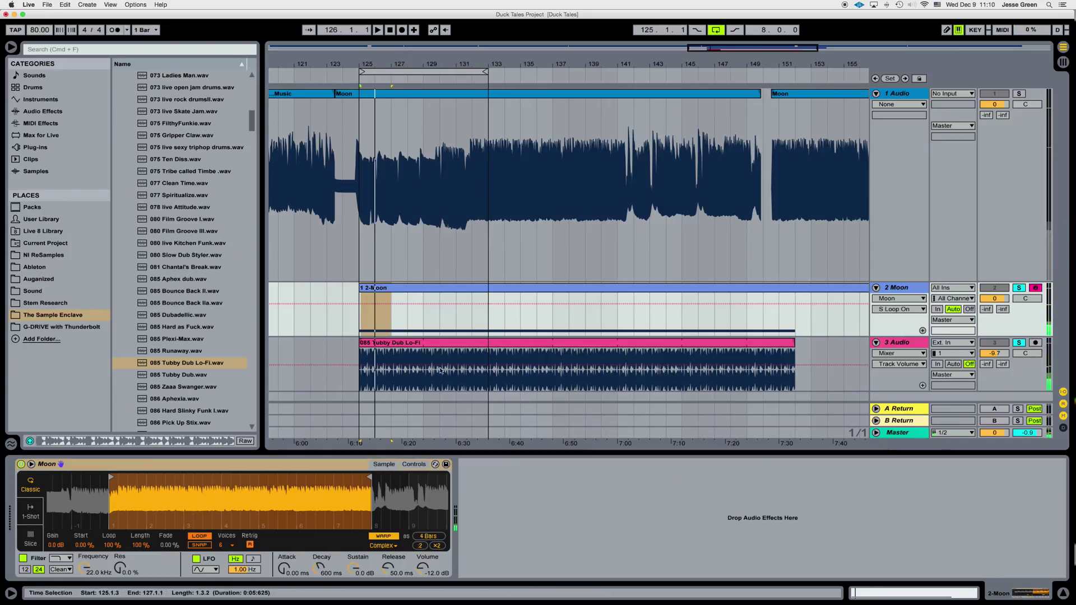
- Reactivate the E3 to A3 melody notes in the 2-Moon clip and deactivate the sustained C3 note
{"action": "double_click", "coordinate": [445, 292]}
{"action": "left_click_drag", "start_coordinate": [204, 360], "coordinate": [546, 456]}
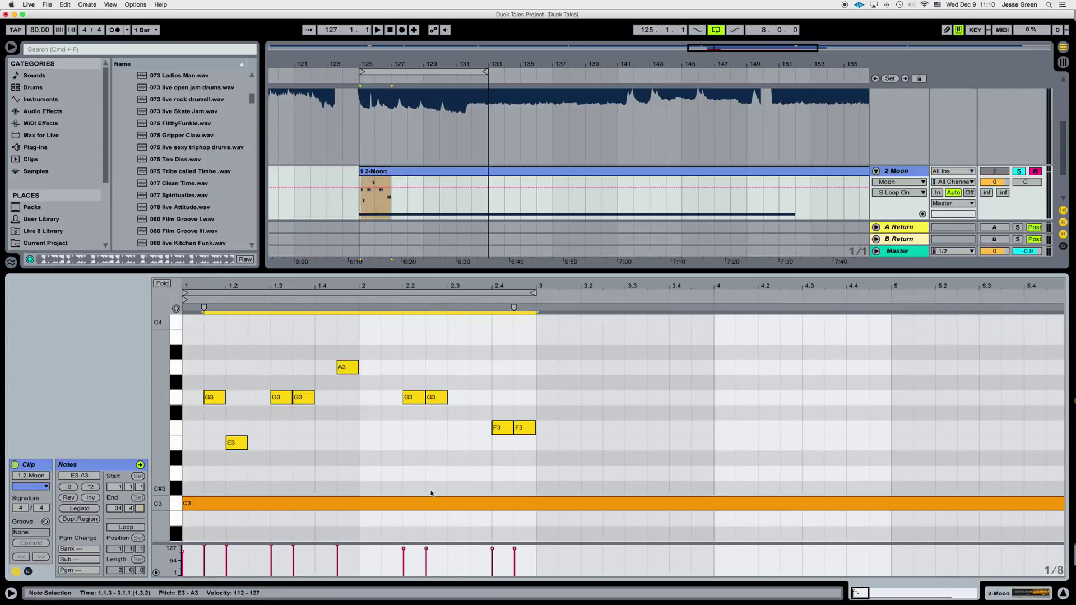
{"action": "left_click", "coordinate": [420, 505]}
{"action": "key", "text": "0"}
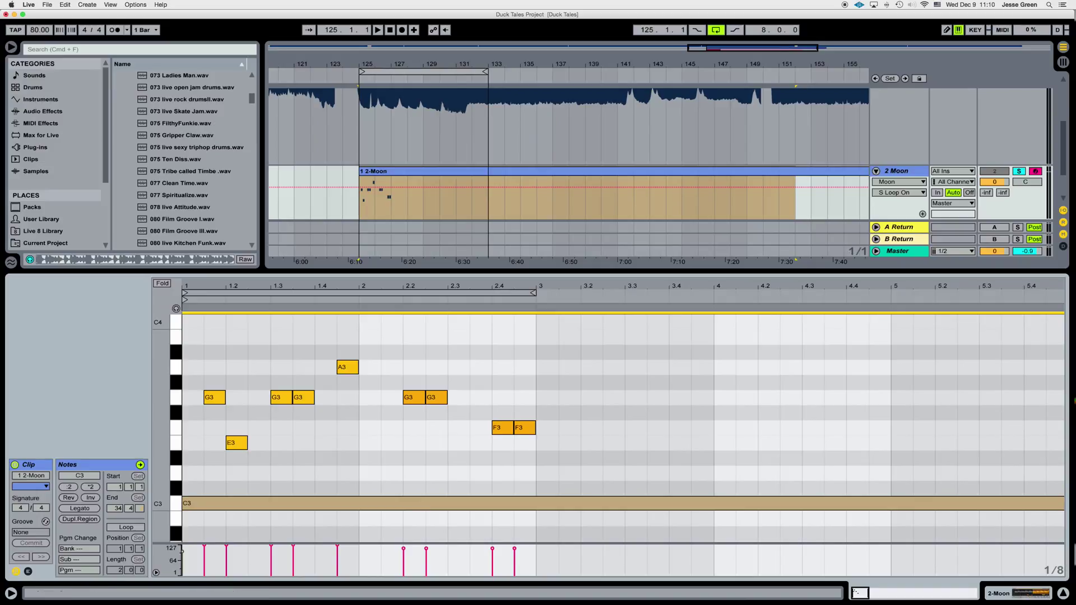
- Unsolo the 3 Audio drum track and listen to the 2-Moon melody notes on their own
{"action": "scroll", "coordinate": [834, 188], "scroll_direction": "down", "scroll_amount": 2}
{"action": "left_click", "coordinate": [1022, 173], "text": "super"}
{"action": "left_click", "coordinate": [1019, 172]}
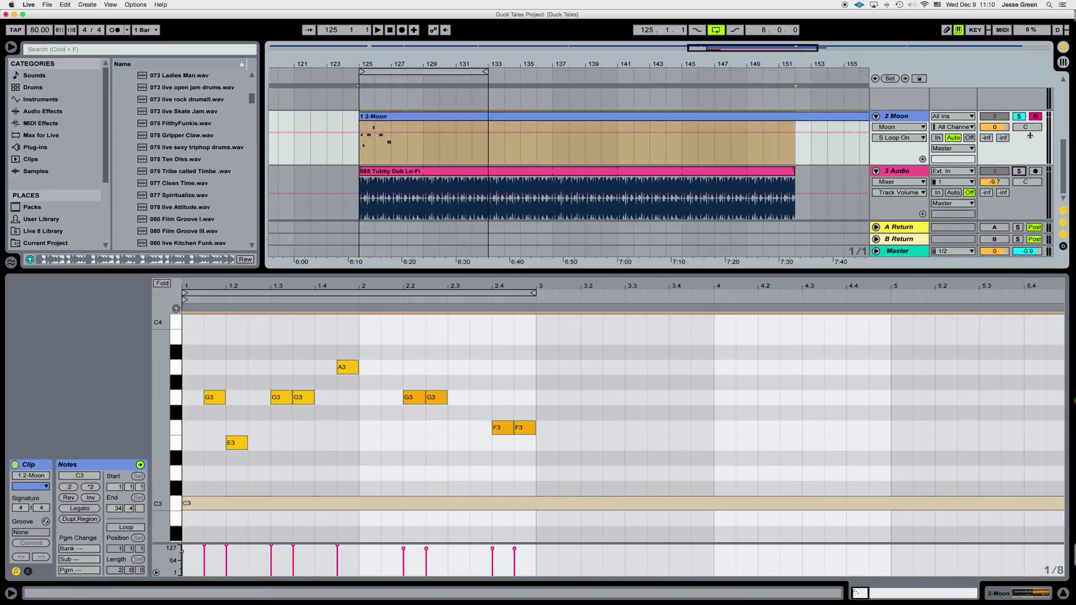
{"action": "key", "text": "space"}
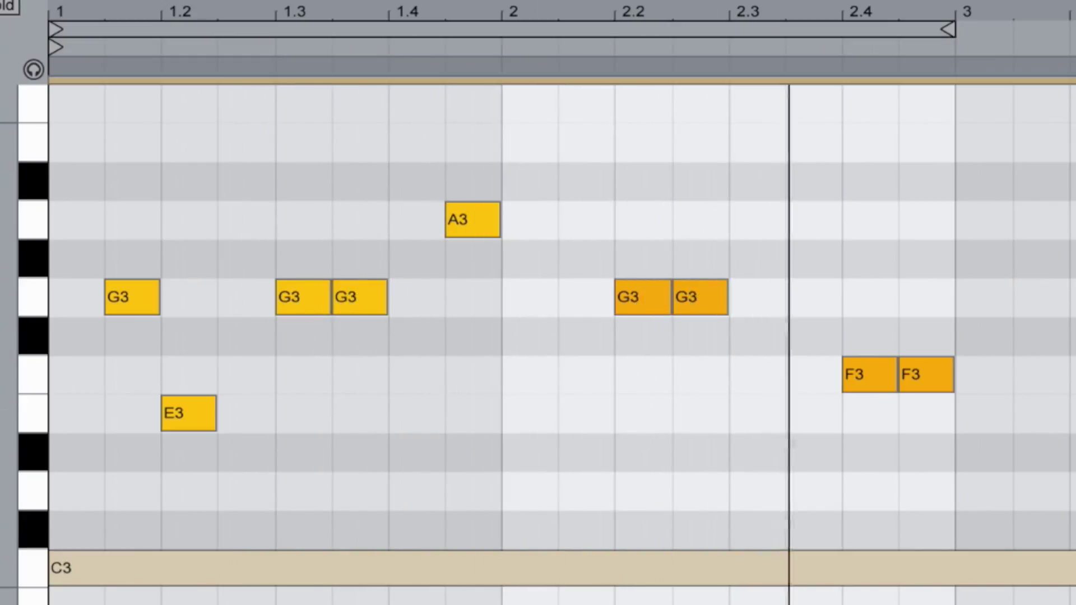
{"action": "key", "text": "space"}
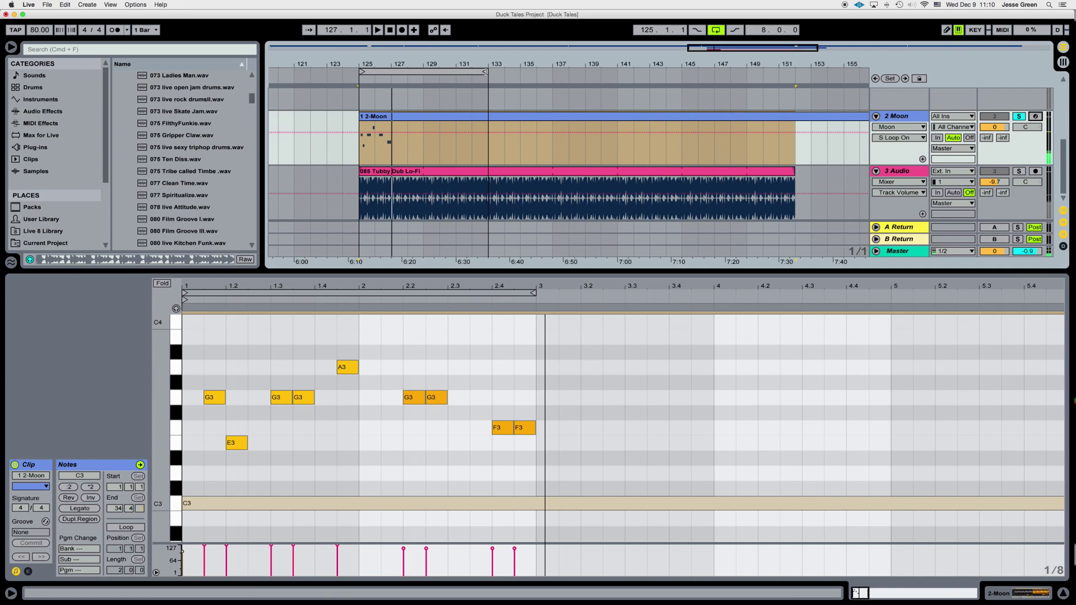
- Shorten the arrangement loop to bars 125 to 127 and play the melody together with the drum track
{"action": "left_click_drag", "start_coordinate": [488, 74], "coordinate": [421, 75]}
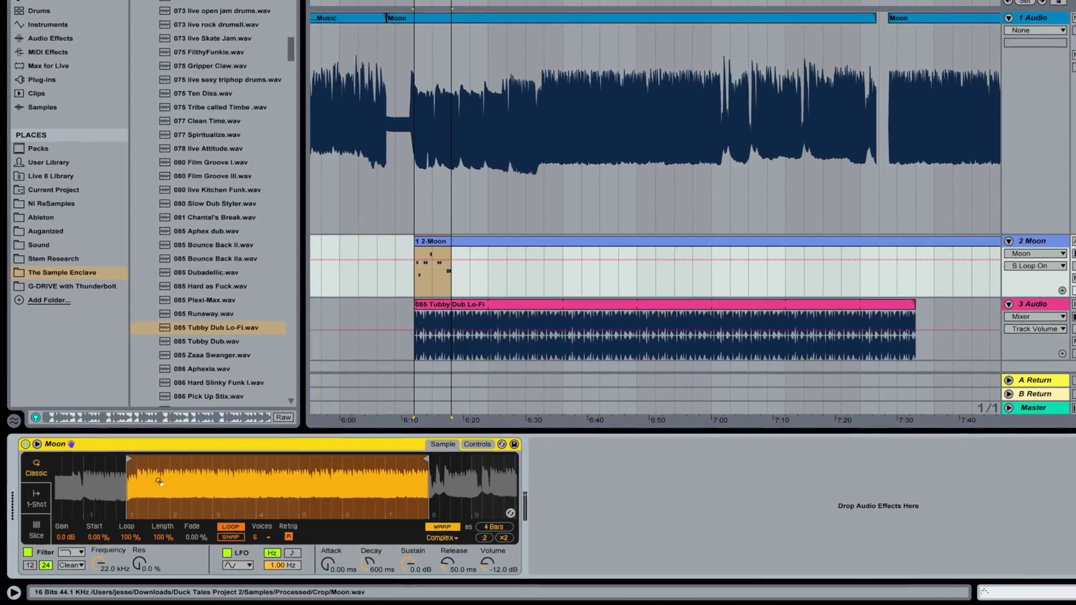
{"action": "left_click_drag", "start_coordinate": [158, 482], "coordinate": [232, 493]}
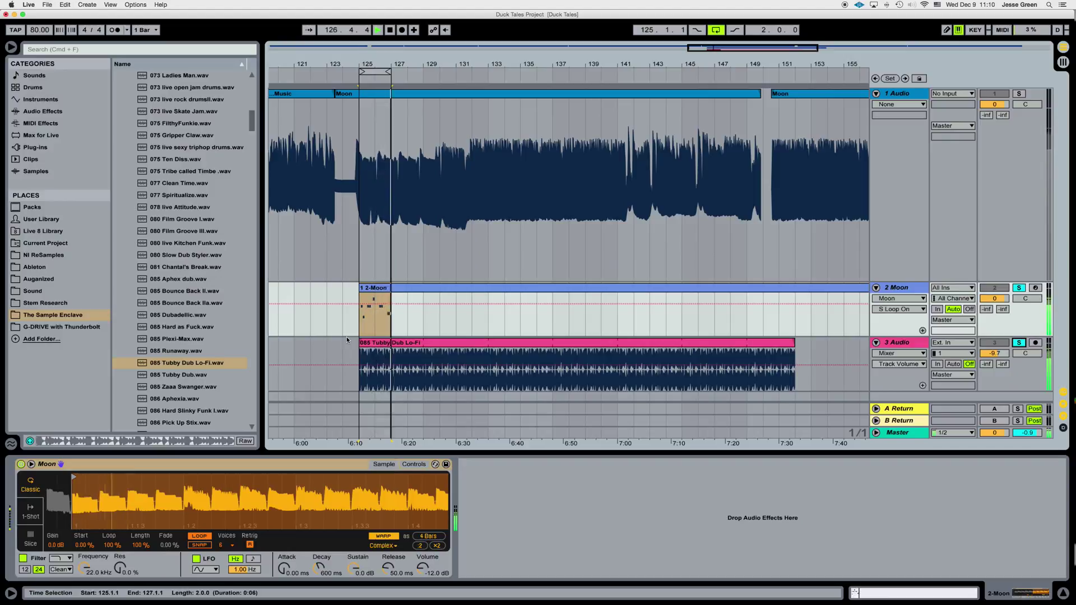
{"action": "key", "text": "space"}
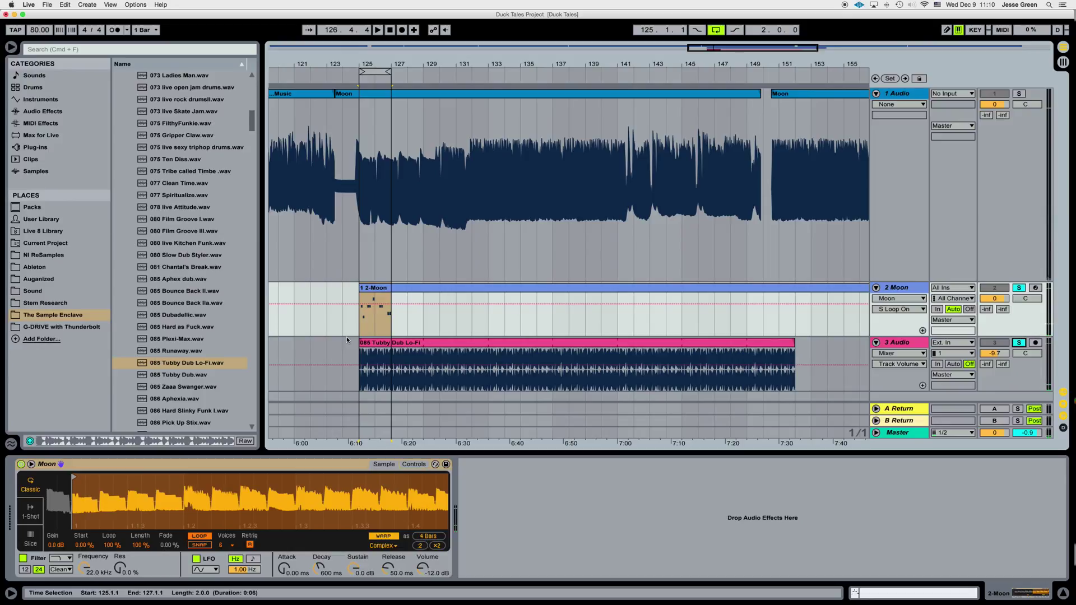
- Reactivate the sustained C3 note in the 2-Moon clip
{"action": "key", "text": "shift+Tab"}
{"action": "key", "text": "shift+Tab"}
{"action": "key", "text": "shift+Tab"}
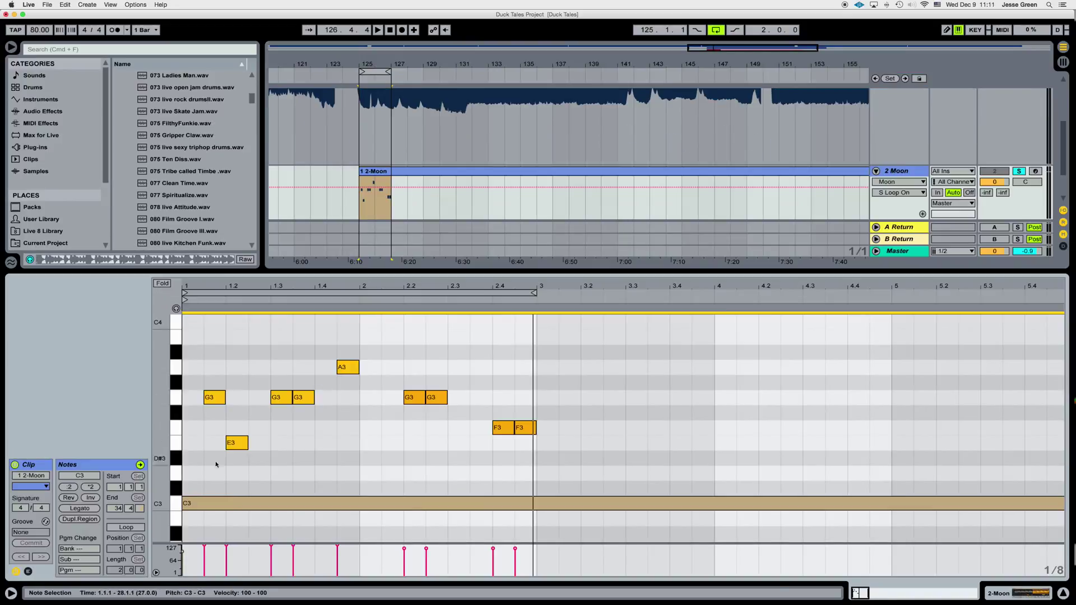
{"action": "left_click", "coordinate": [365, 481]}
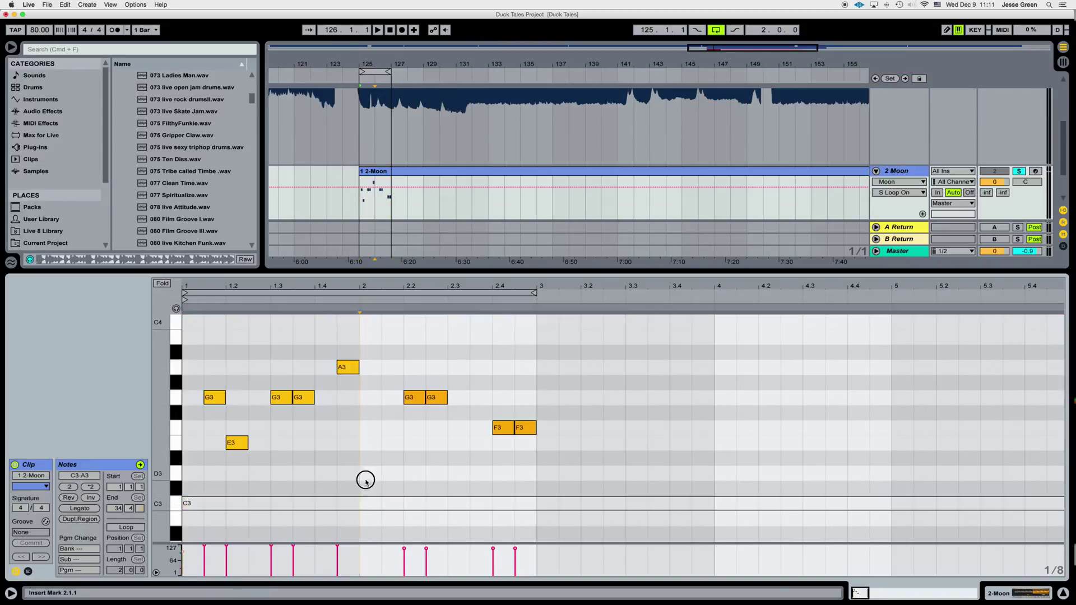
{"action": "left_click", "coordinate": [382, 503]}
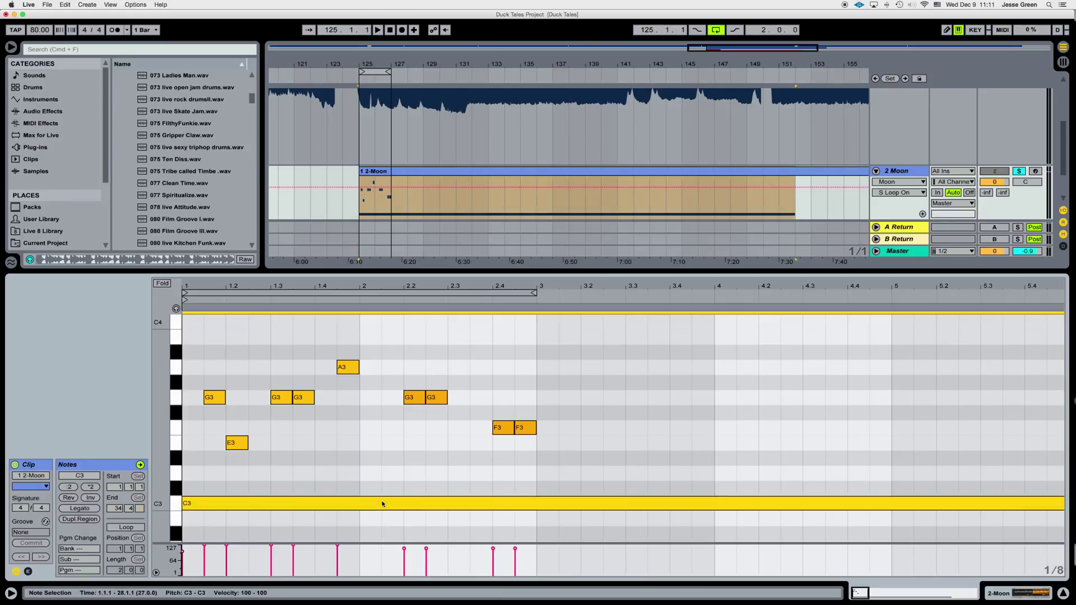
- Enlarge the note editor and extend the 2-Moon clip's loop brace to four bars, ending at bar 5
{"action": "left_click", "coordinate": [162, 283]}
{"action": "left_click_drag", "start_coordinate": [308, 276], "coordinate": [331, 418]}
{"action": "key", "text": "space"}
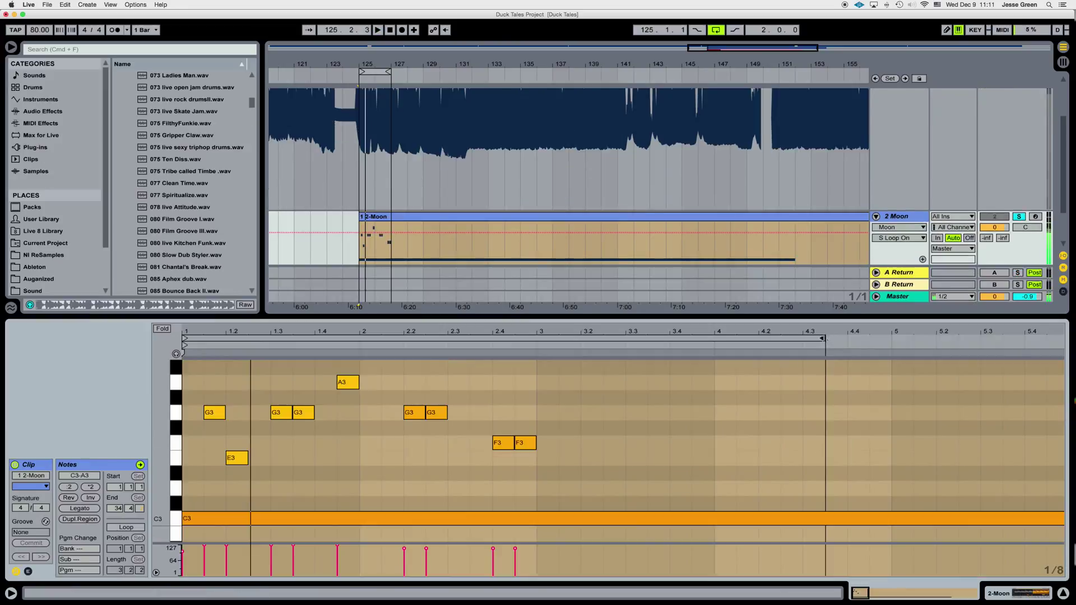
{"action": "left_click_drag", "start_coordinate": [828, 338], "coordinate": [850, 339]}
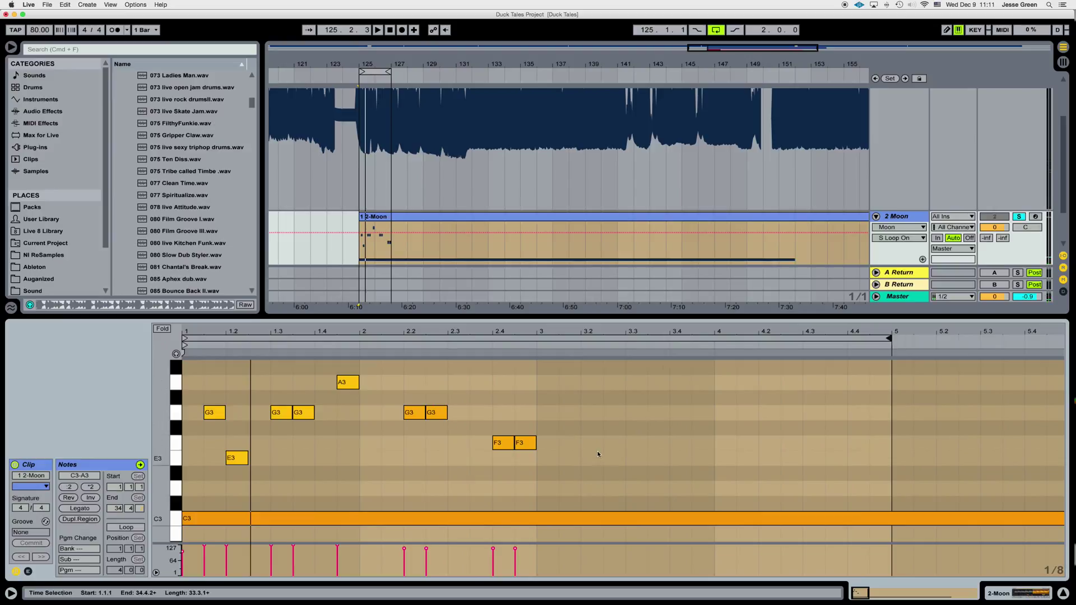
- During playback, draw two E3 notes at 3.2 and 3.2.3 and a G3 note at 3.4
{"action": "left_click", "coordinate": [597, 454]}
{"action": "key", "text": "b"}
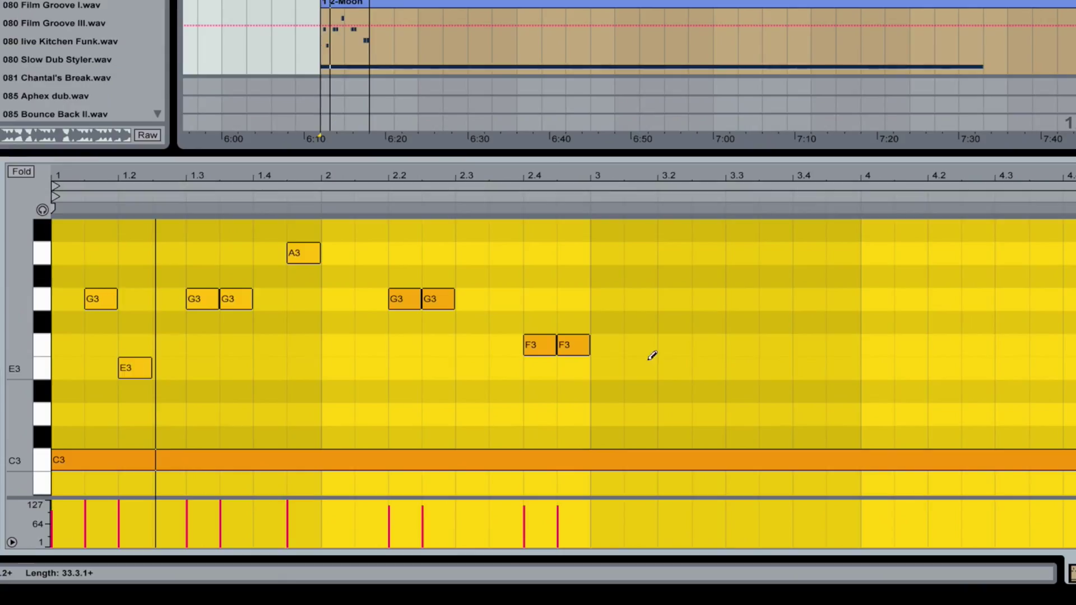
{"action": "key", "text": "space"}
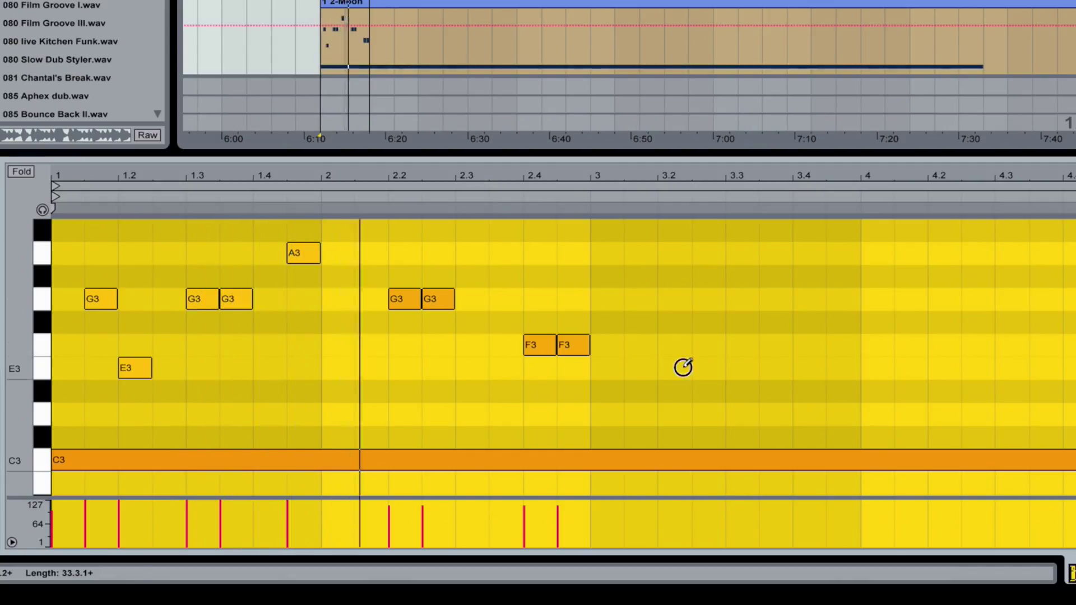
{"action": "left_click_drag", "start_coordinate": [684, 365], "coordinate": [710, 367]}
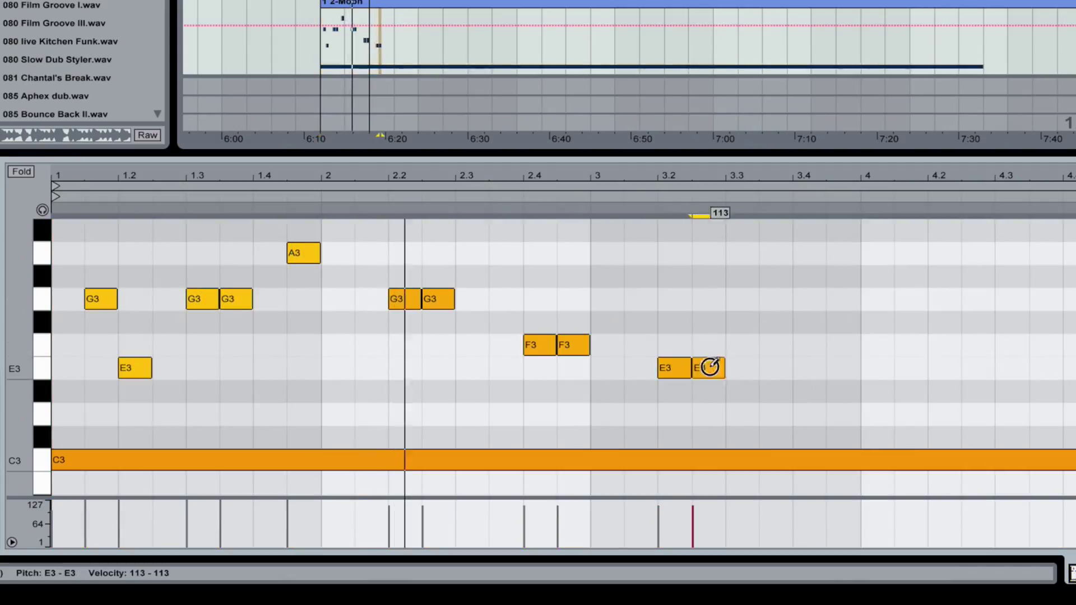
{"action": "left_click", "coordinate": [809, 299]}
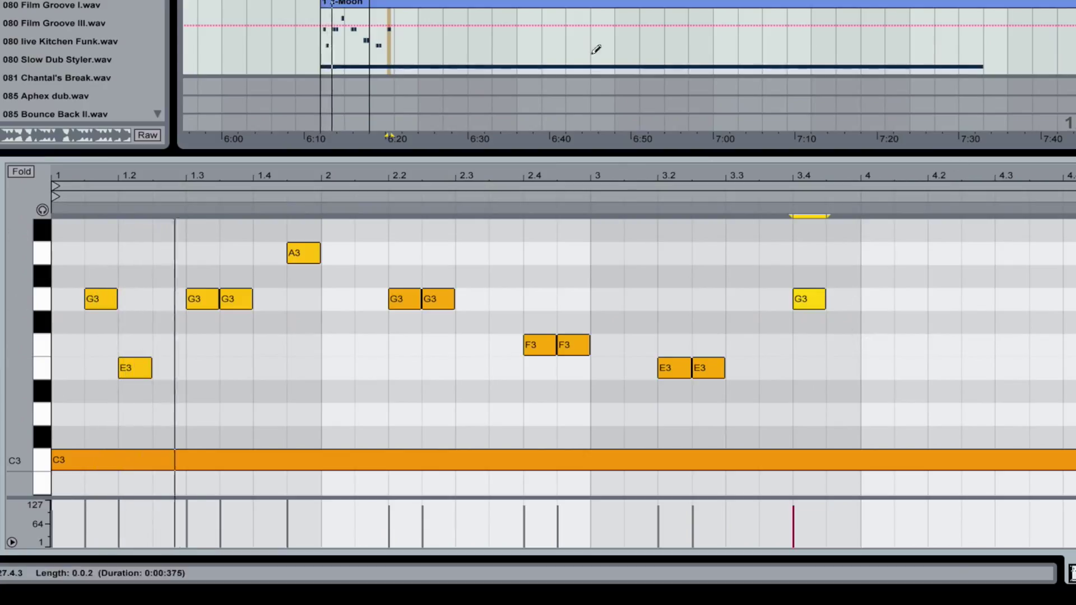
- Extend the arrangement loop to bar 128 and draw D3 notes at 4 and 4.2 in the 2-Moon clip
{"action": "left_click_drag", "start_coordinate": [369, 1], "coordinate": [395, 1]}
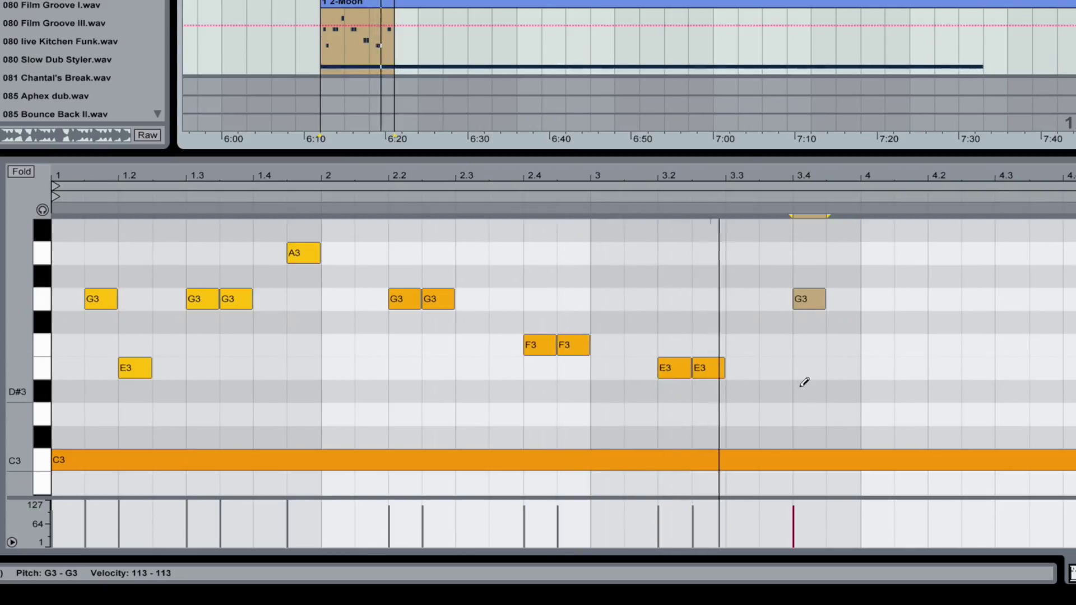
{"action": "left_click", "coordinate": [885, 414]}
{"action": "left_click", "coordinate": [933, 414]}
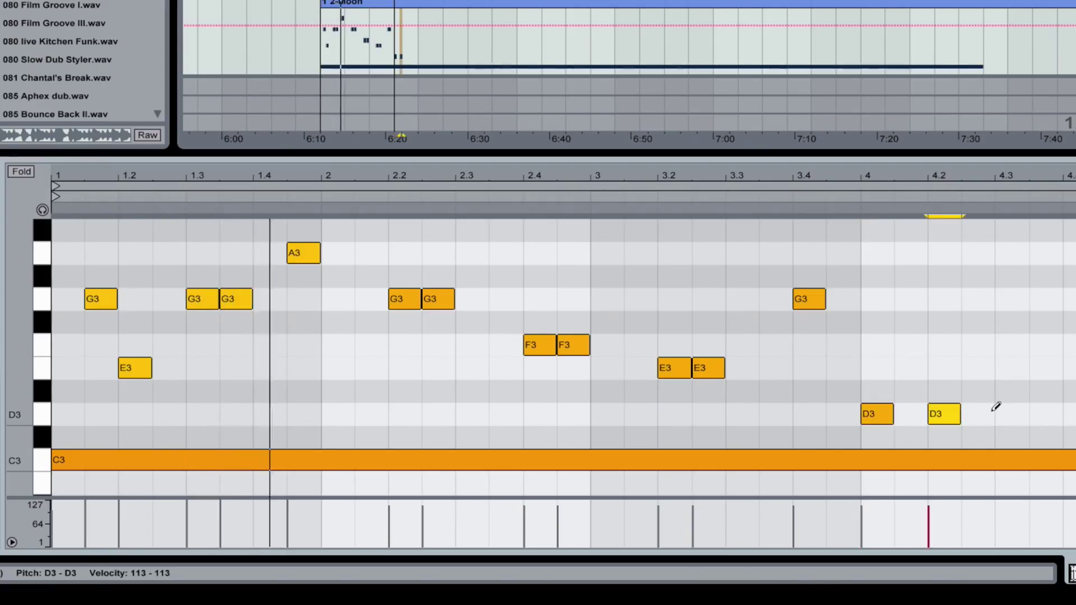
- Set the note grid to 1/16 and draw D3 at 4.3, E3 at 4.3.2 and F3 at 4.3.4
{"action": "right_click", "coordinate": [997, 415]}
{"action": "left_click", "coordinate": [845, 342]}
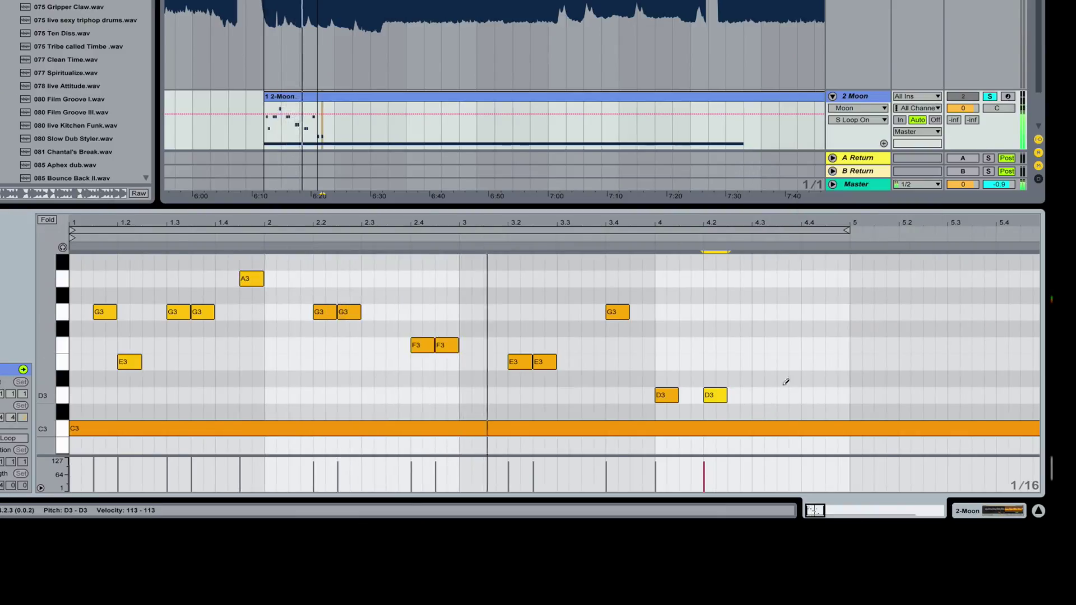
{"action": "left_click", "coordinate": [758, 395]}
{"action": "left_click", "coordinate": [770, 361]}
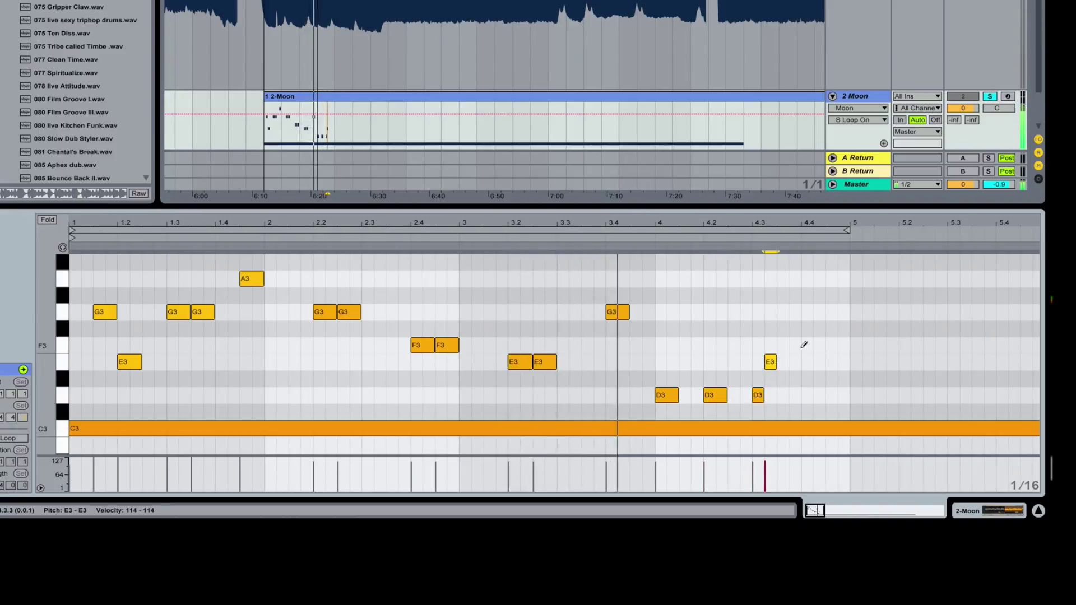
{"action": "left_click", "coordinate": [794, 343]}
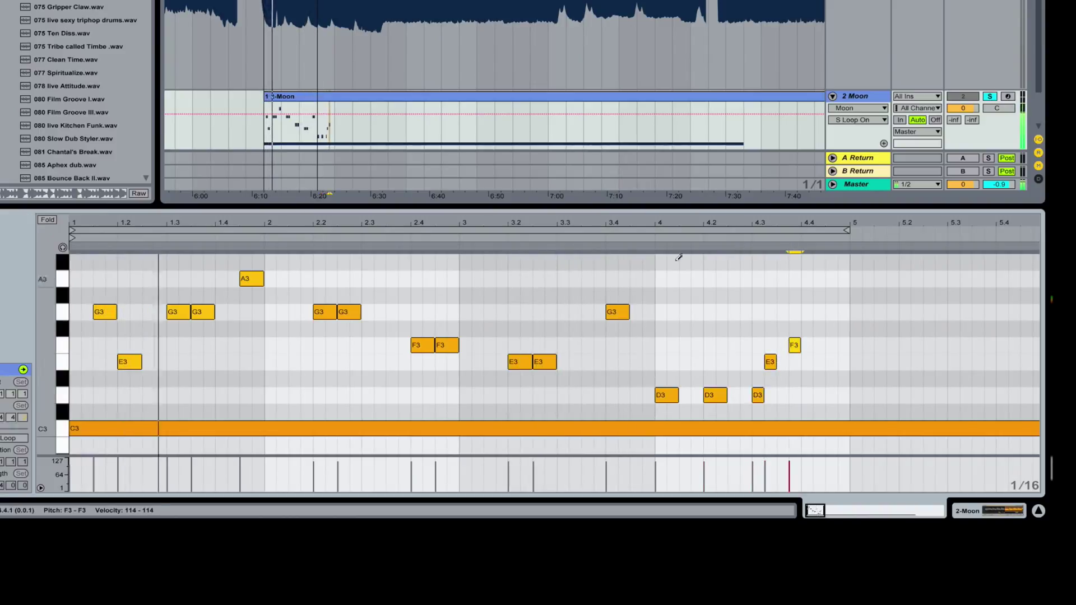
- Extend the arrangement loop to four bars, ending at bar 129, and draw A3 at 4.4.2 and G3 at 4.4.3
{"action": "left_click_drag", "start_coordinate": [317, 1], "coordinate": [335, 1]}
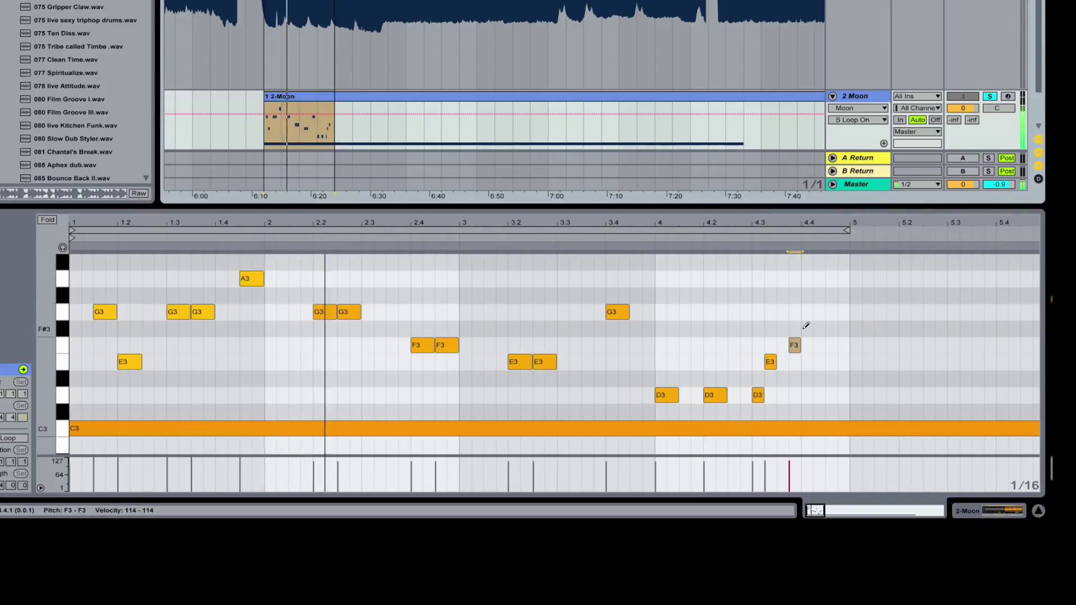
{"action": "left_click", "coordinate": [818, 279]}
{"action": "left_click", "coordinate": [832, 312]}
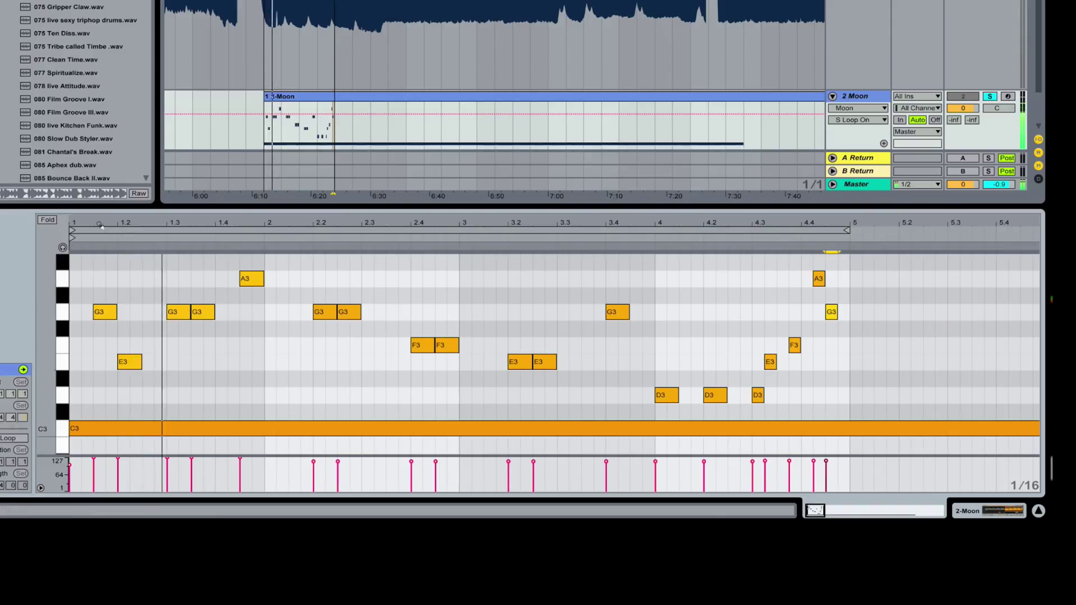
- Fold the note editor to the used pitches and play the clip at a tempo of 110 BPM
{"action": "left_click", "coordinate": [48, 219]}
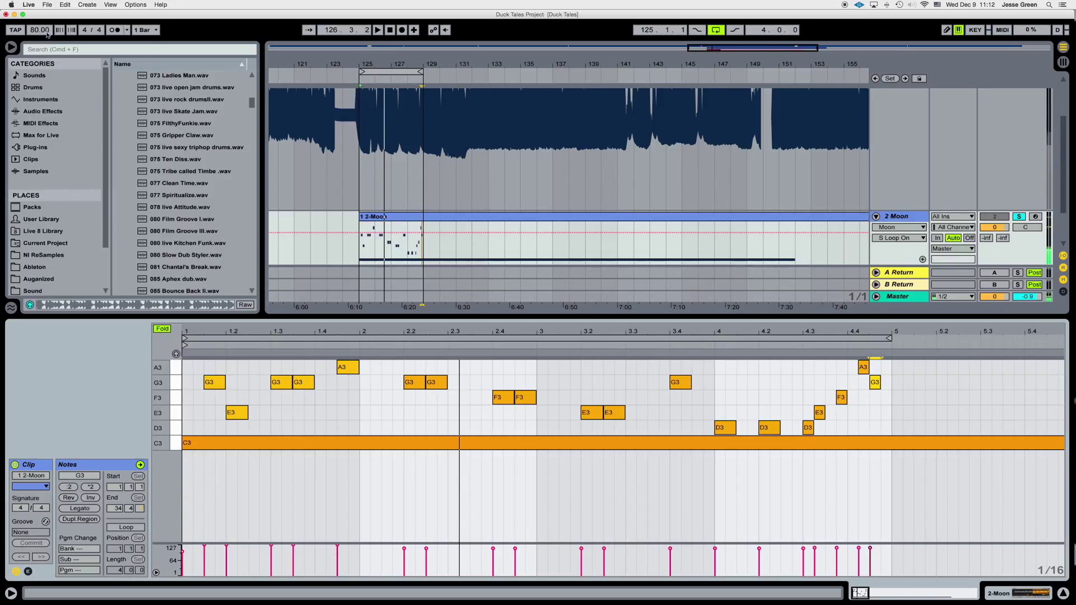
{"action": "left_click_drag", "start_coordinate": [36, 31], "coordinate": [35, 24]}
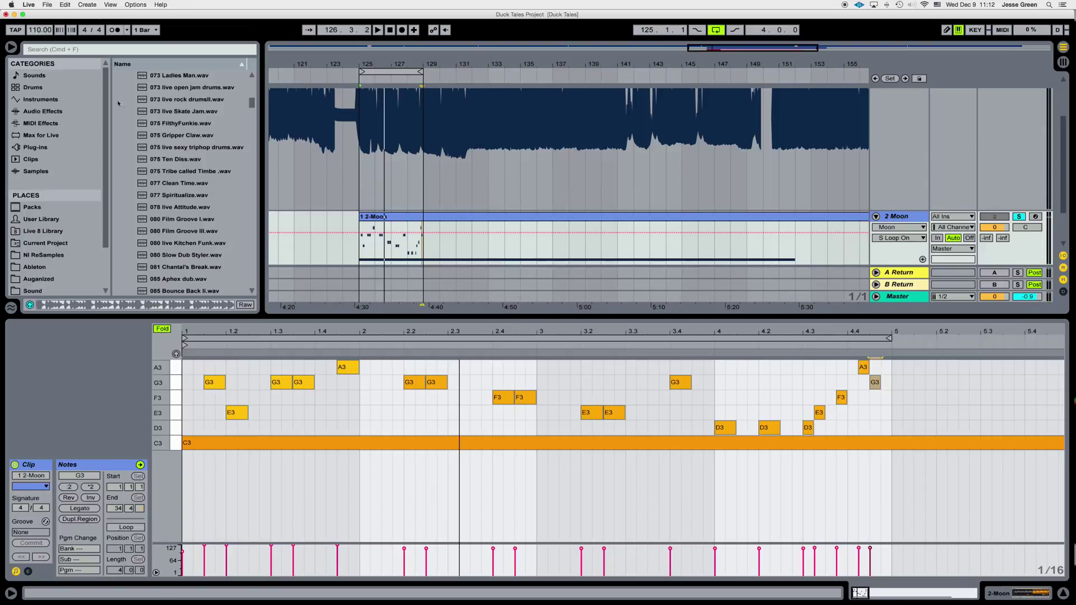
{"action": "key", "text": "space"}
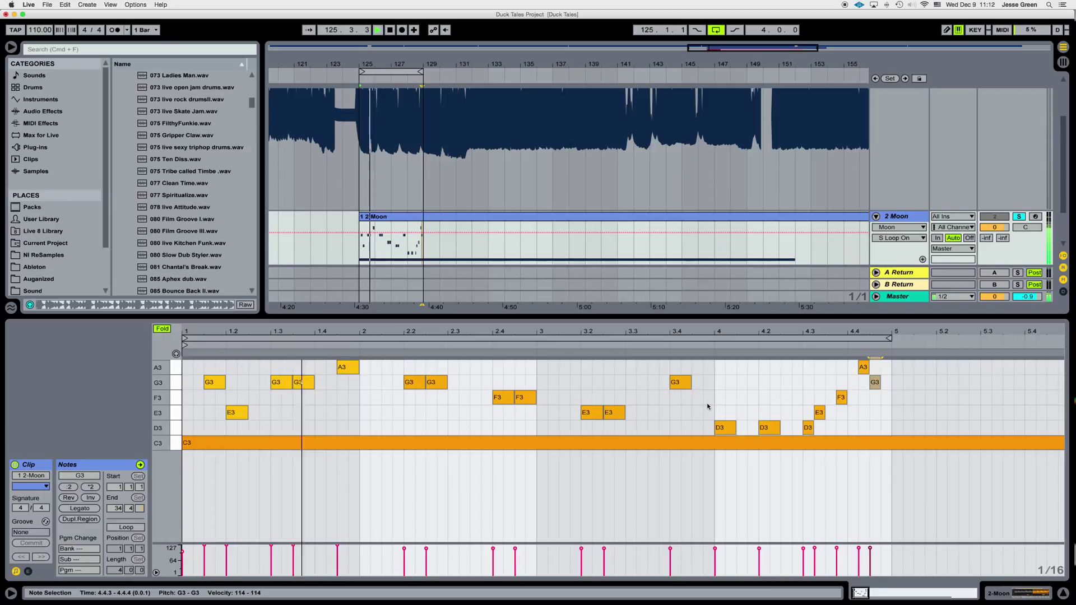
- Deactivate the sustained C3 note during playback and set the tempo to 80 BPM
{"action": "left_click", "coordinate": [611, 444]}
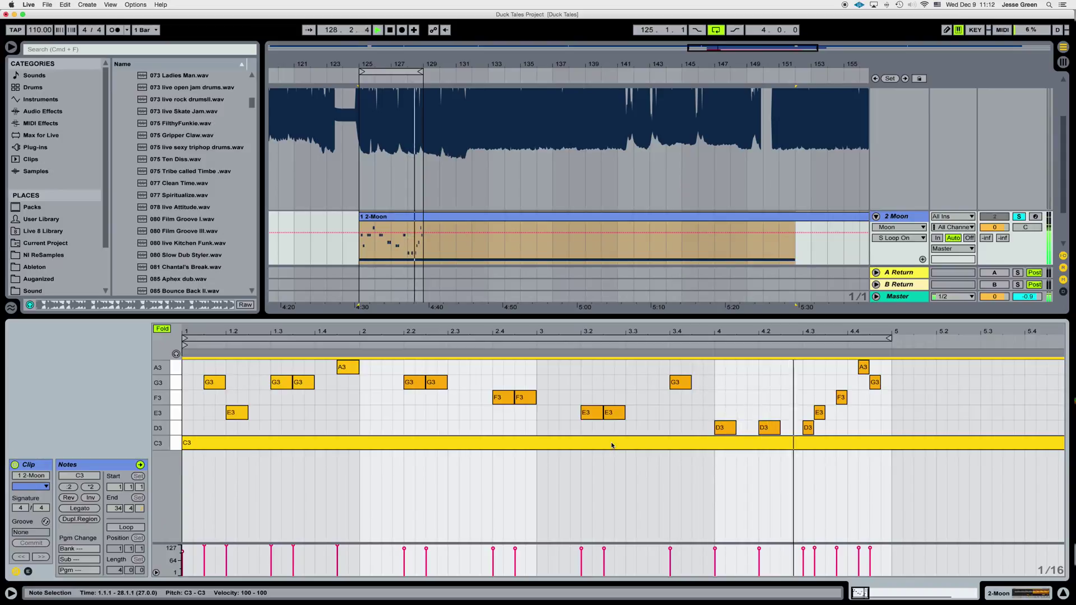
{"action": "key", "text": "0"}
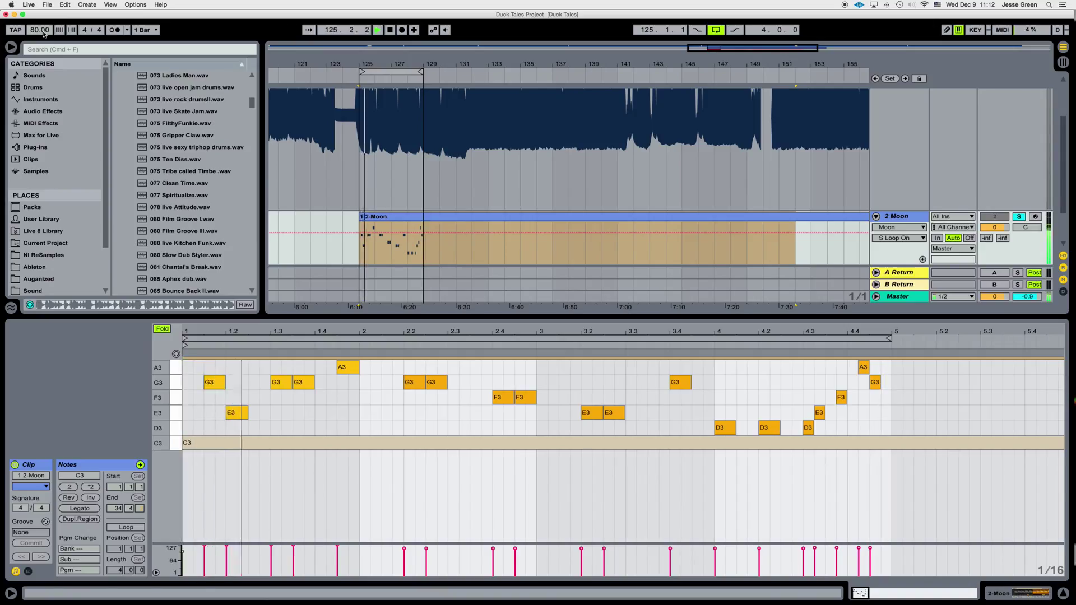
- Reactivate the sustained C3 note and shrink the note editor so that more of the arrangement tracks fit
{"action": "left_click", "coordinate": [584, 470]}
{"action": "left_click", "coordinate": [598, 444]}
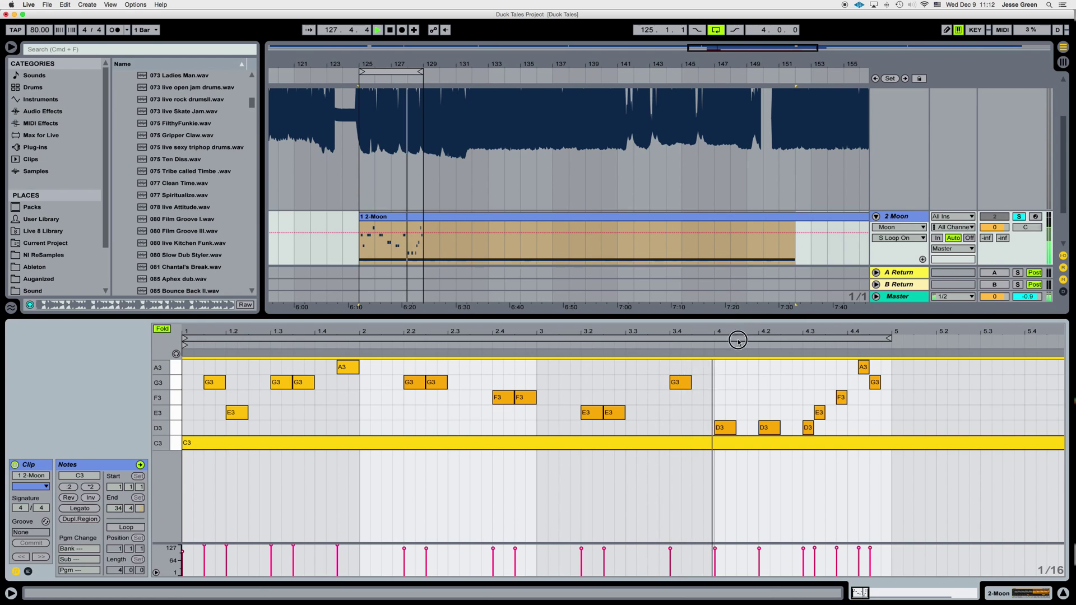
{"action": "left_click_drag", "start_coordinate": [737, 318], "coordinate": [740, 445]}
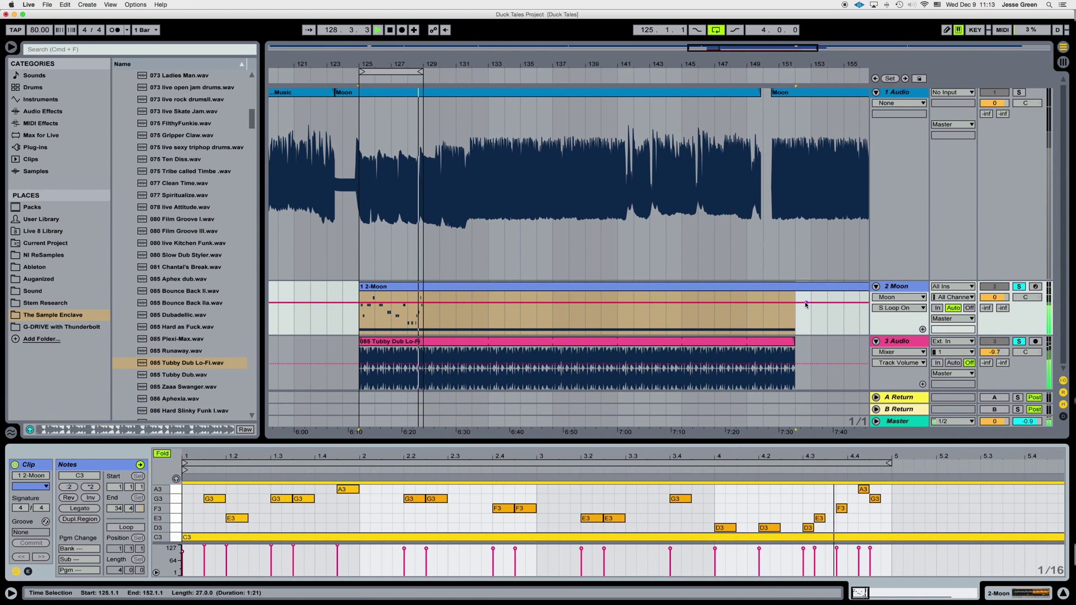